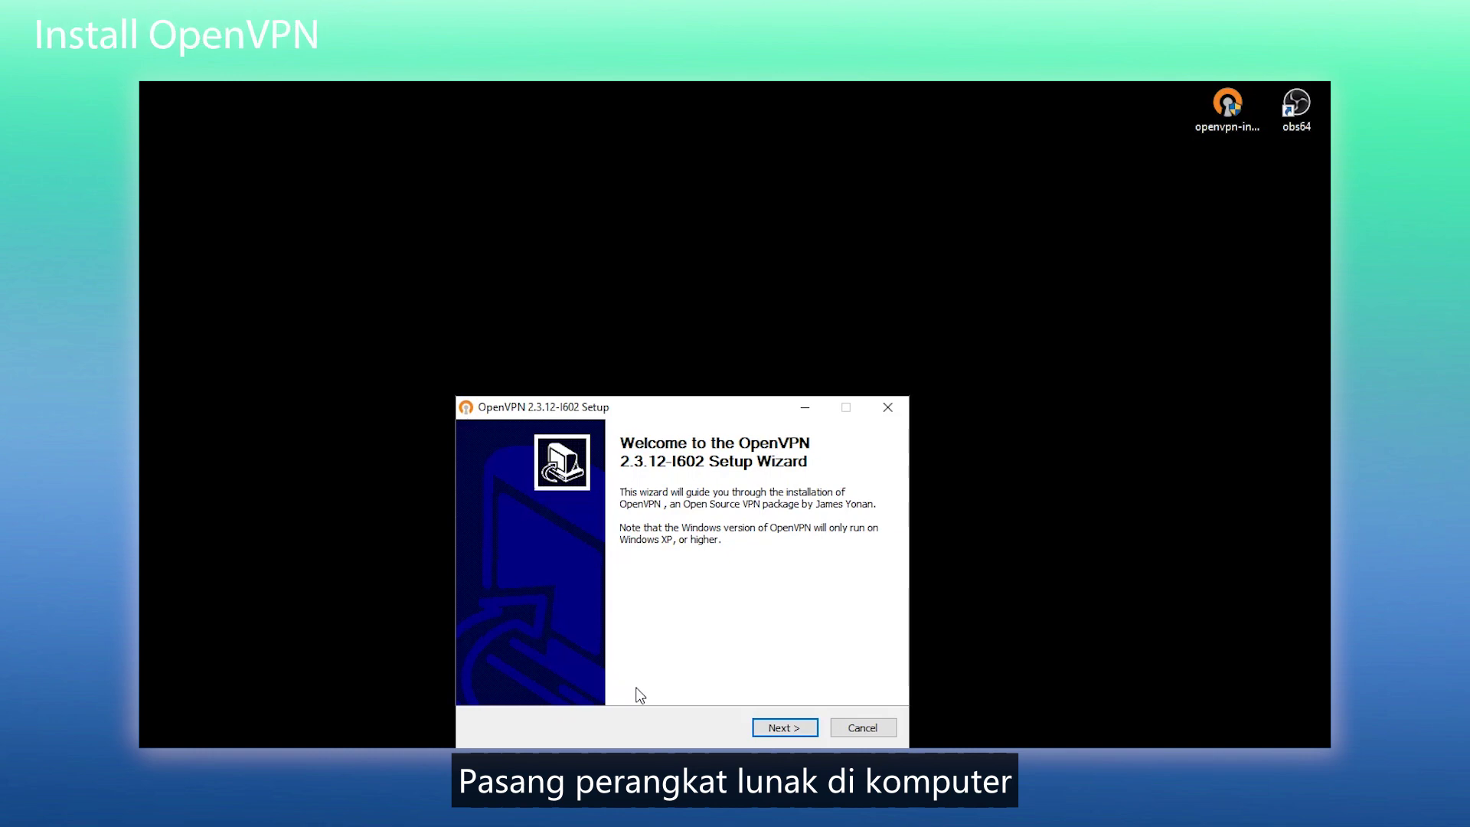
# - Accept the license and include OpenSSL Utilities and the RSA Certificate Management Scripts
pyautogui.click(813, 728)
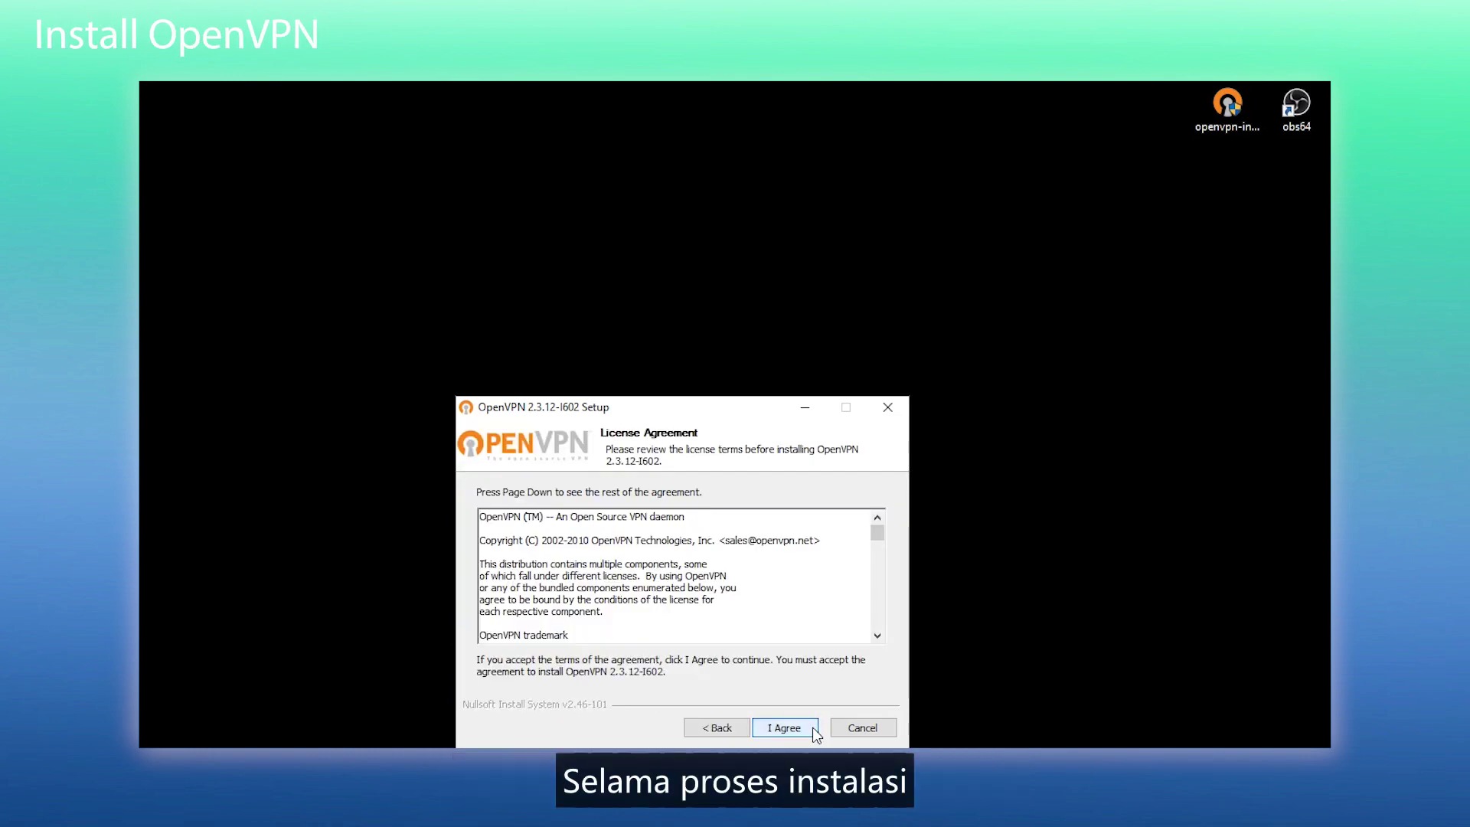
pyautogui.click(815, 732)
pyautogui.moveTo(870, 559); pyautogui.dragTo(874, 580)
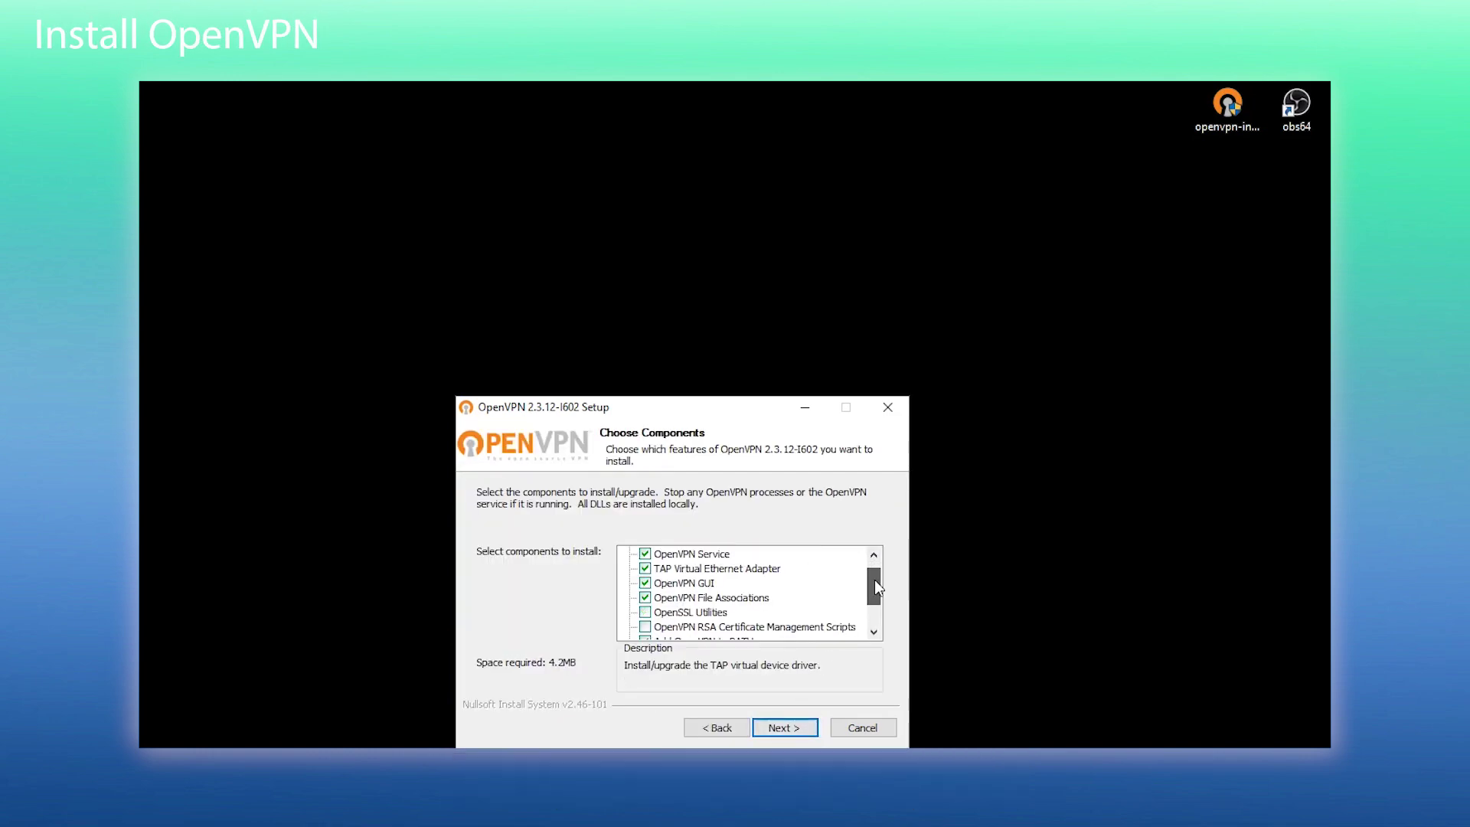
pyautogui.click(646, 611)
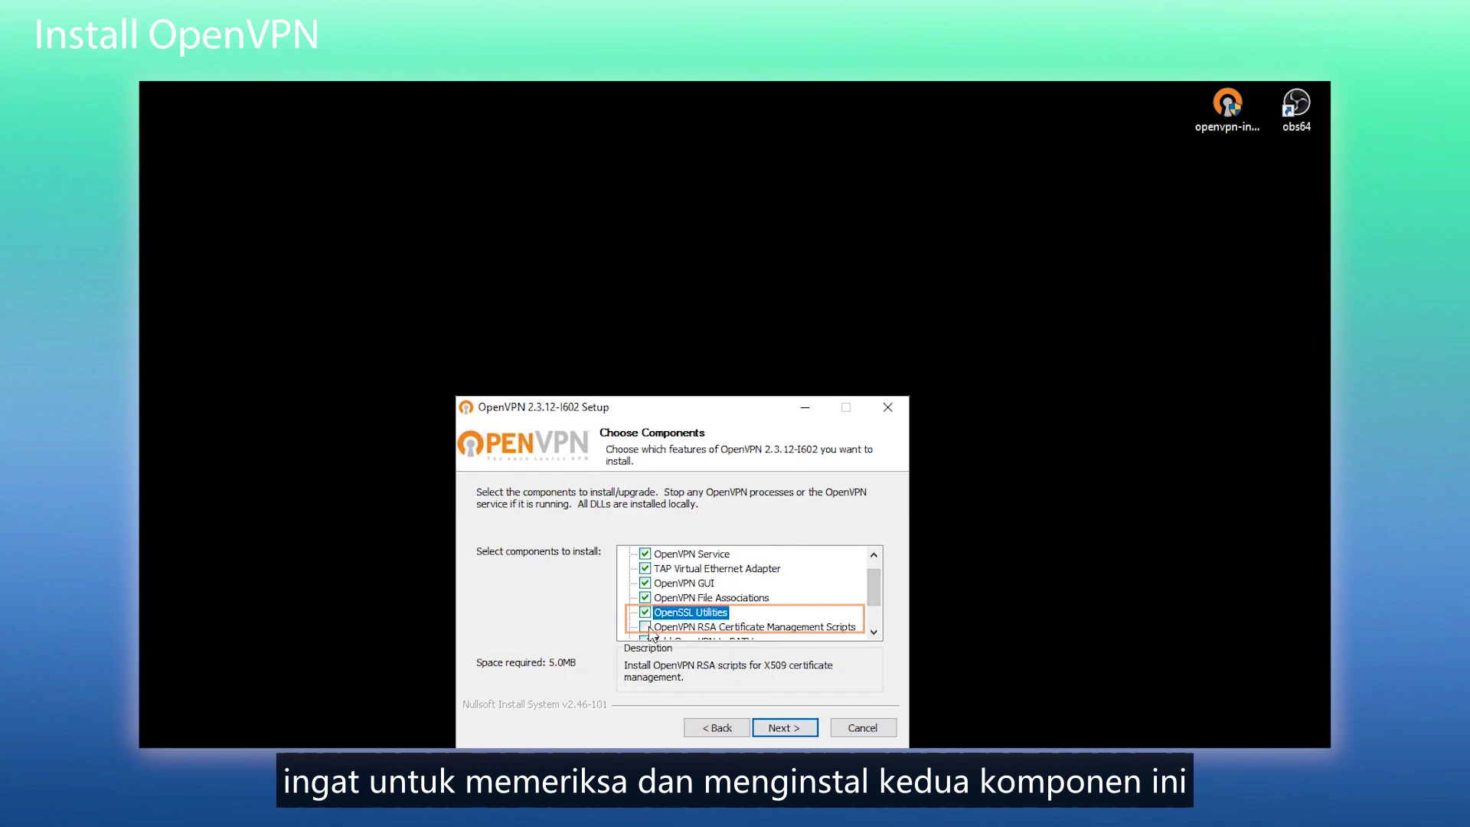
pyautogui.click(646, 626)
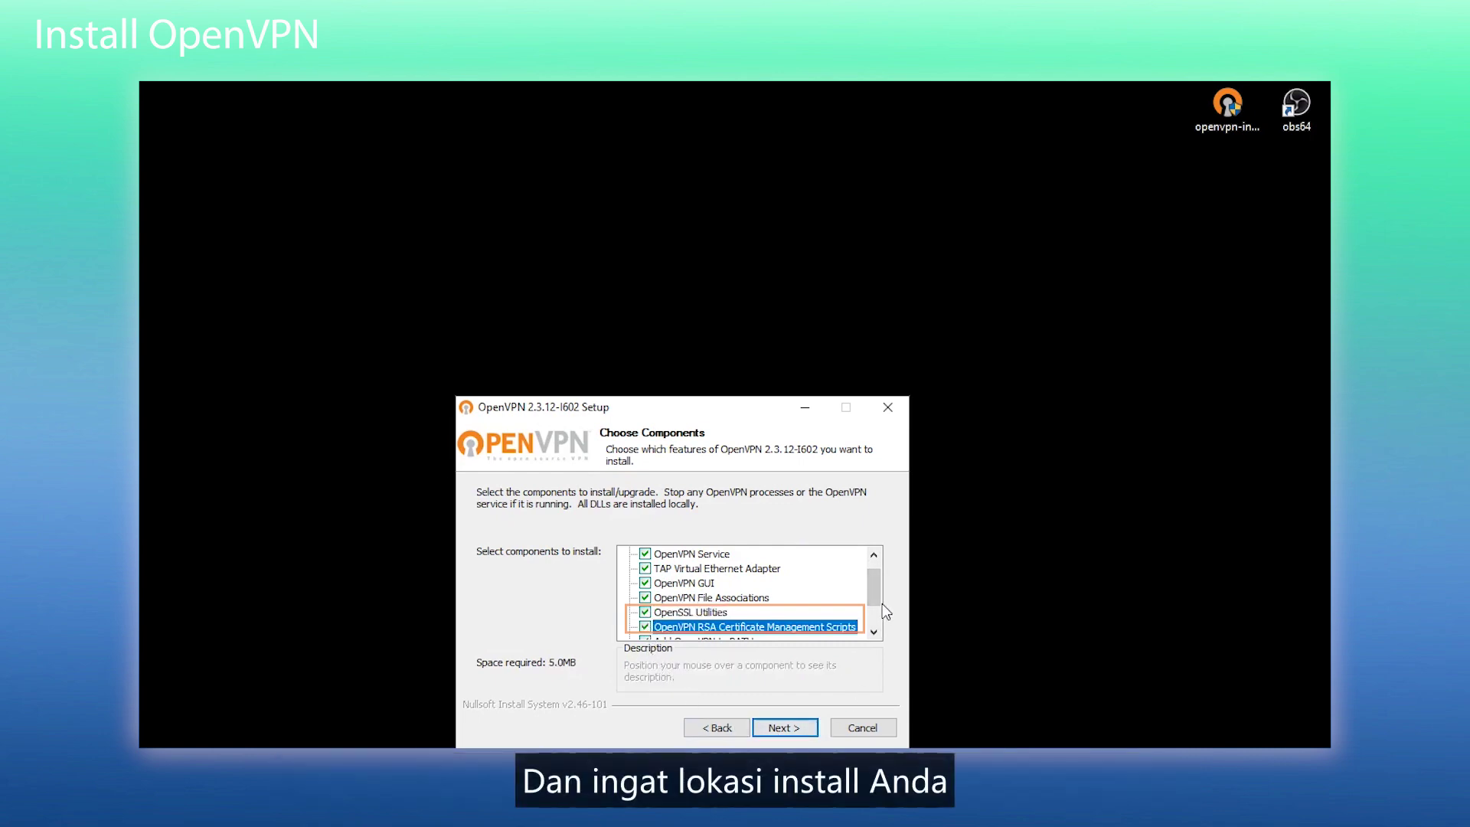
pyautogui.moveTo(882, 603); pyautogui.dragTo(879, 609)
pyautogui.click(811, 729)
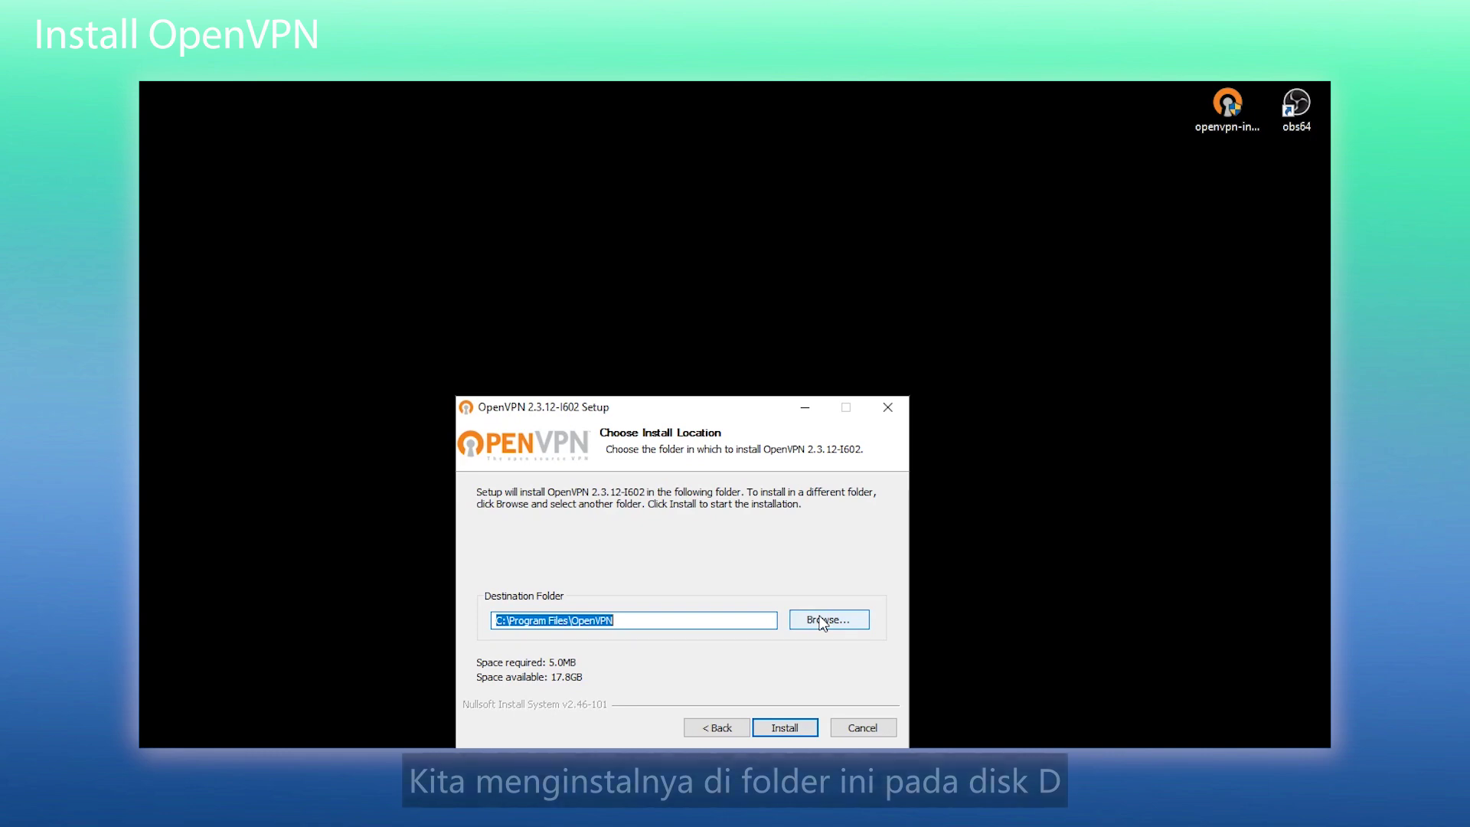
# - Install OpenVPN to D:\OpenVPN\ and finish the setup
pyautogui.click(823, 620)
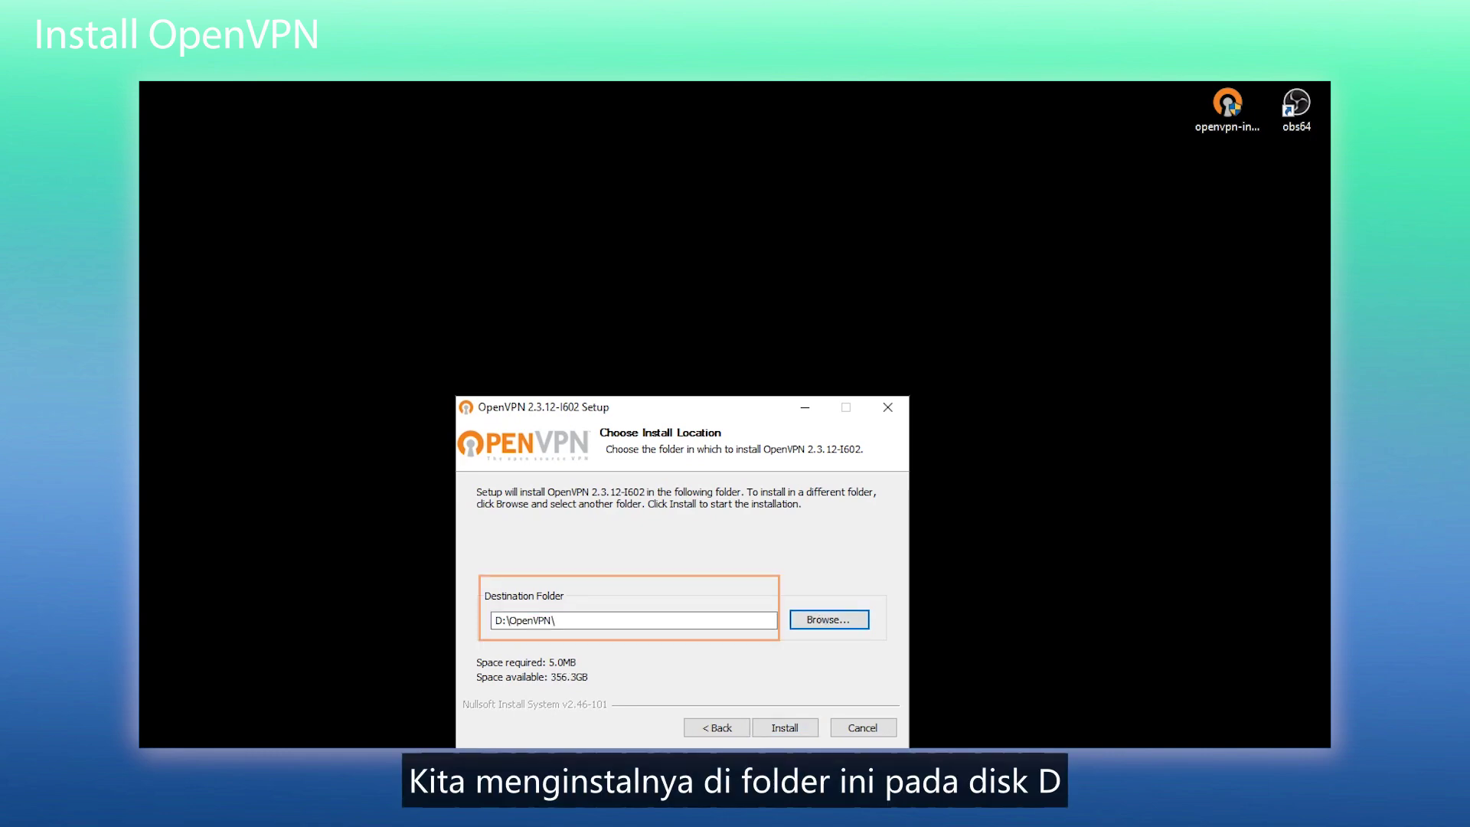
pyautogui.click(793, 728)
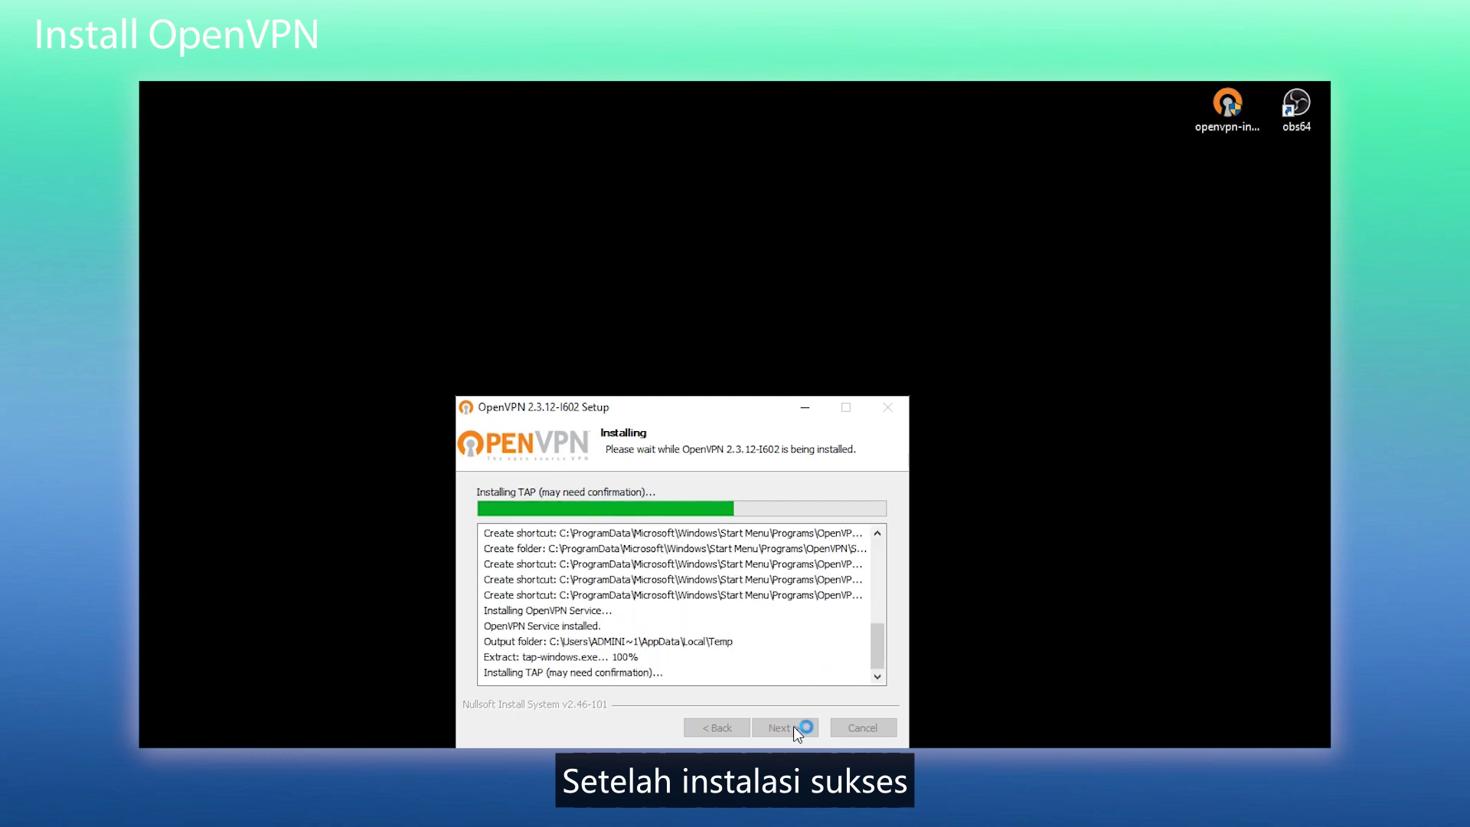
pyautogui.click(800, 728)
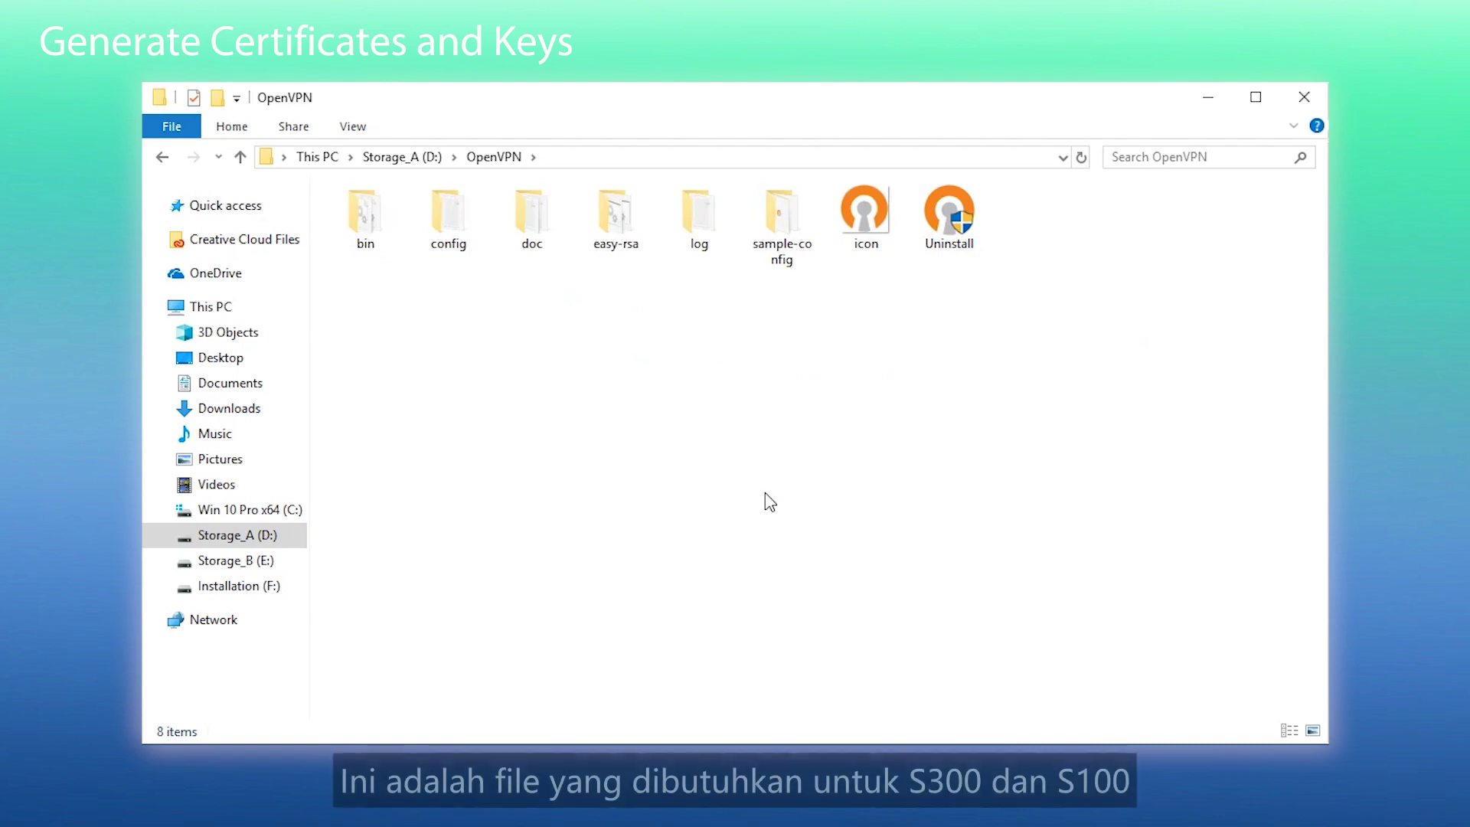
# - In the easy-rsa folder, open vars.bat.sample with Notepad
pyautogui.doubleClick(608, 218)
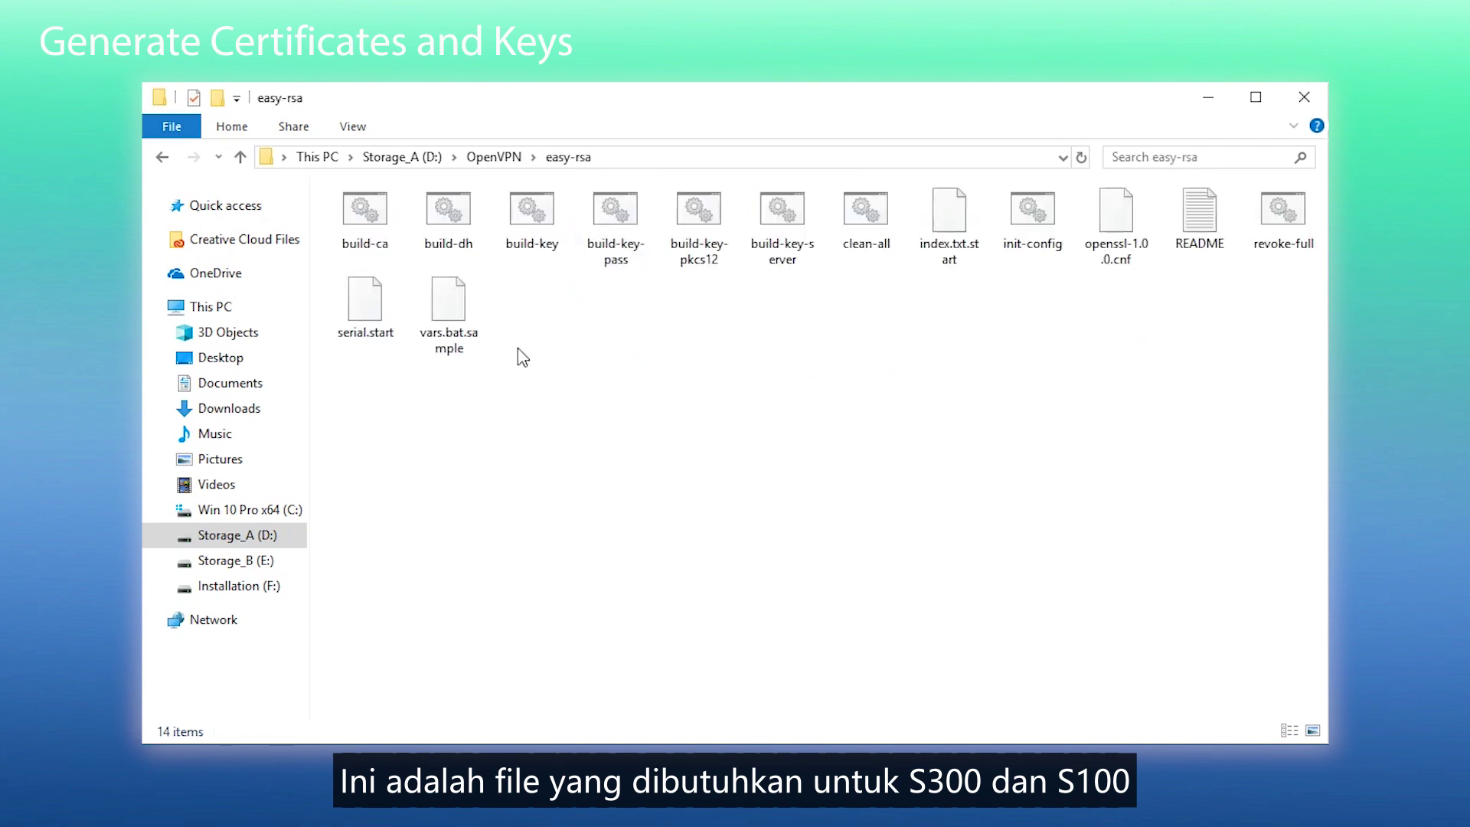
pyautogui.click(447, 322)
pyautogui.rightClick(448, 322)
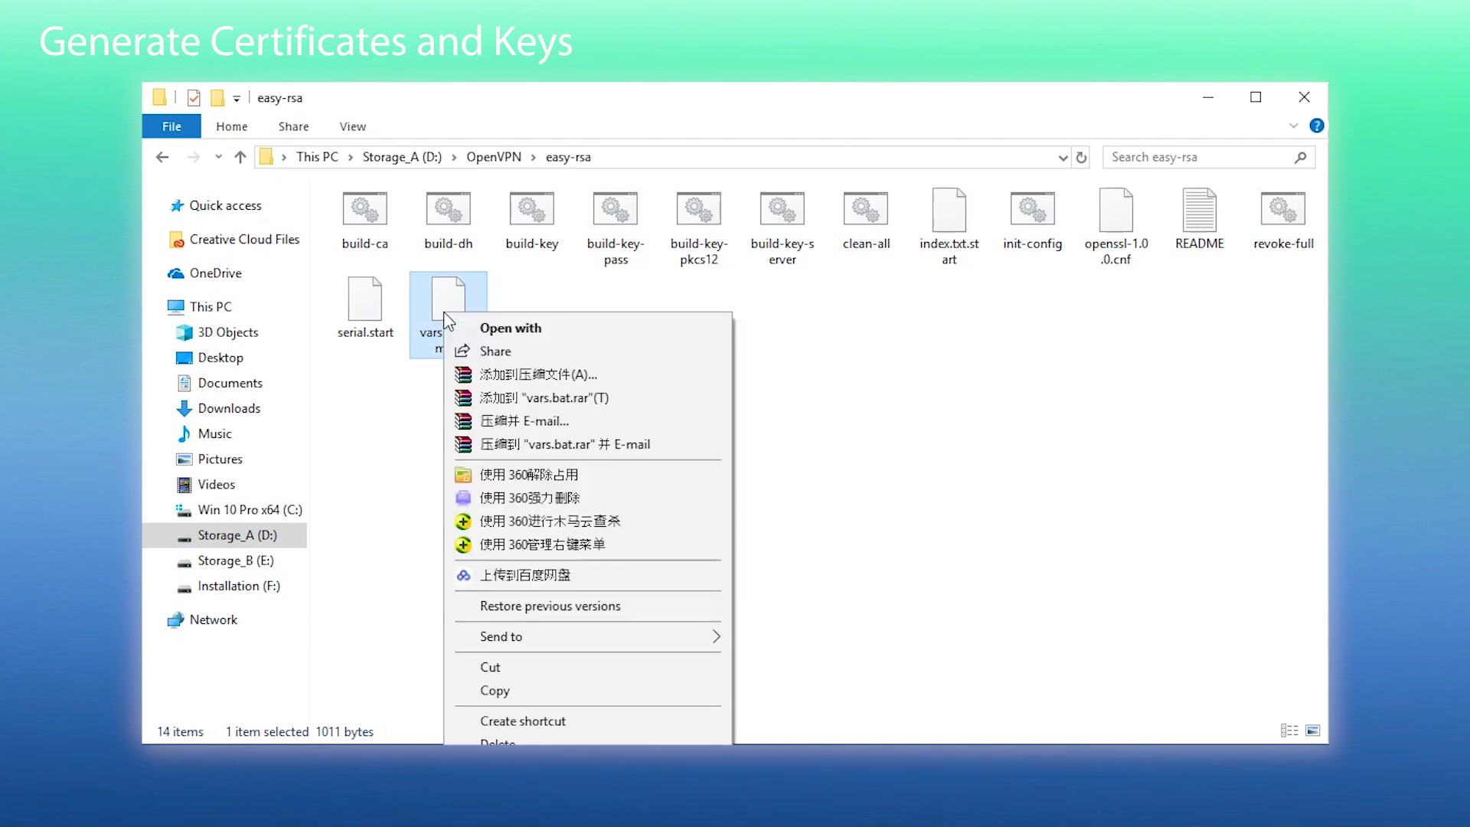
pyautogui.click(511, 328)
pyautogui.click(797, 329)
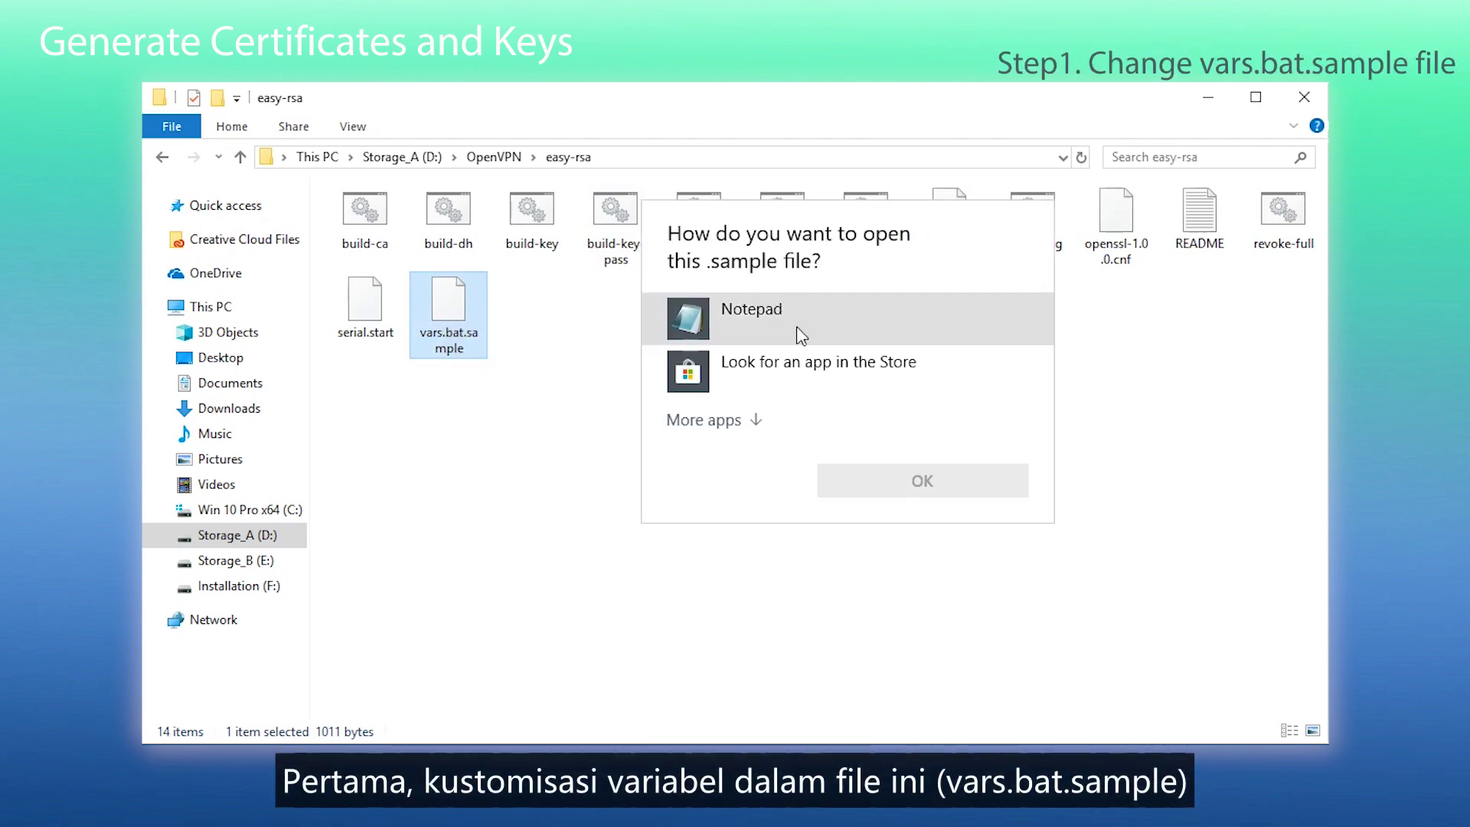
# - Change the HOME path in vars.bat.sample to D:\OpenVPN\easy-rsa
pyautogui.click(921, 480)
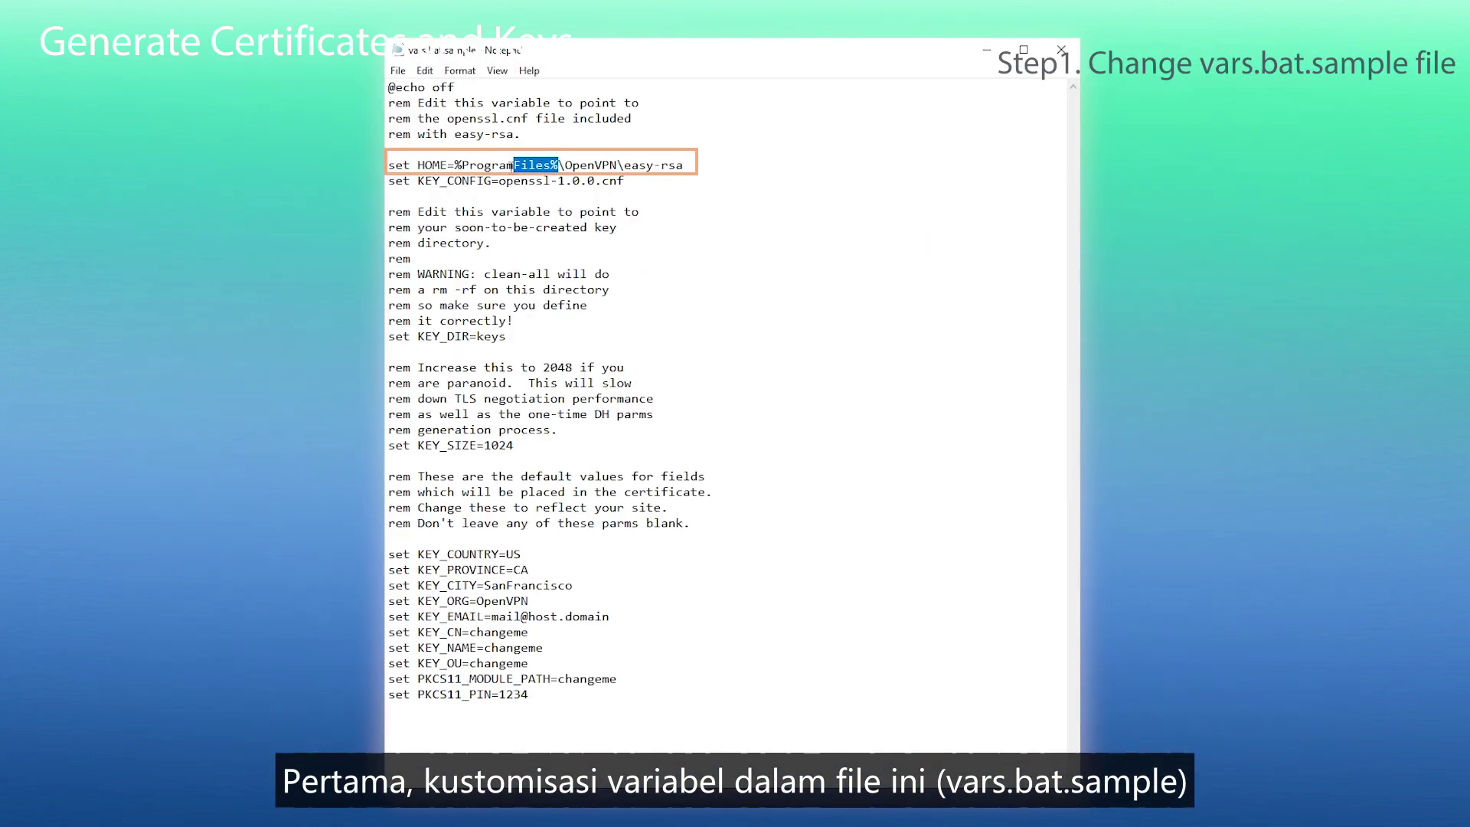
pyautogui.moveTo(514, 164); pyautogui.dragTo(455, 165)
pyautogui.write('D')
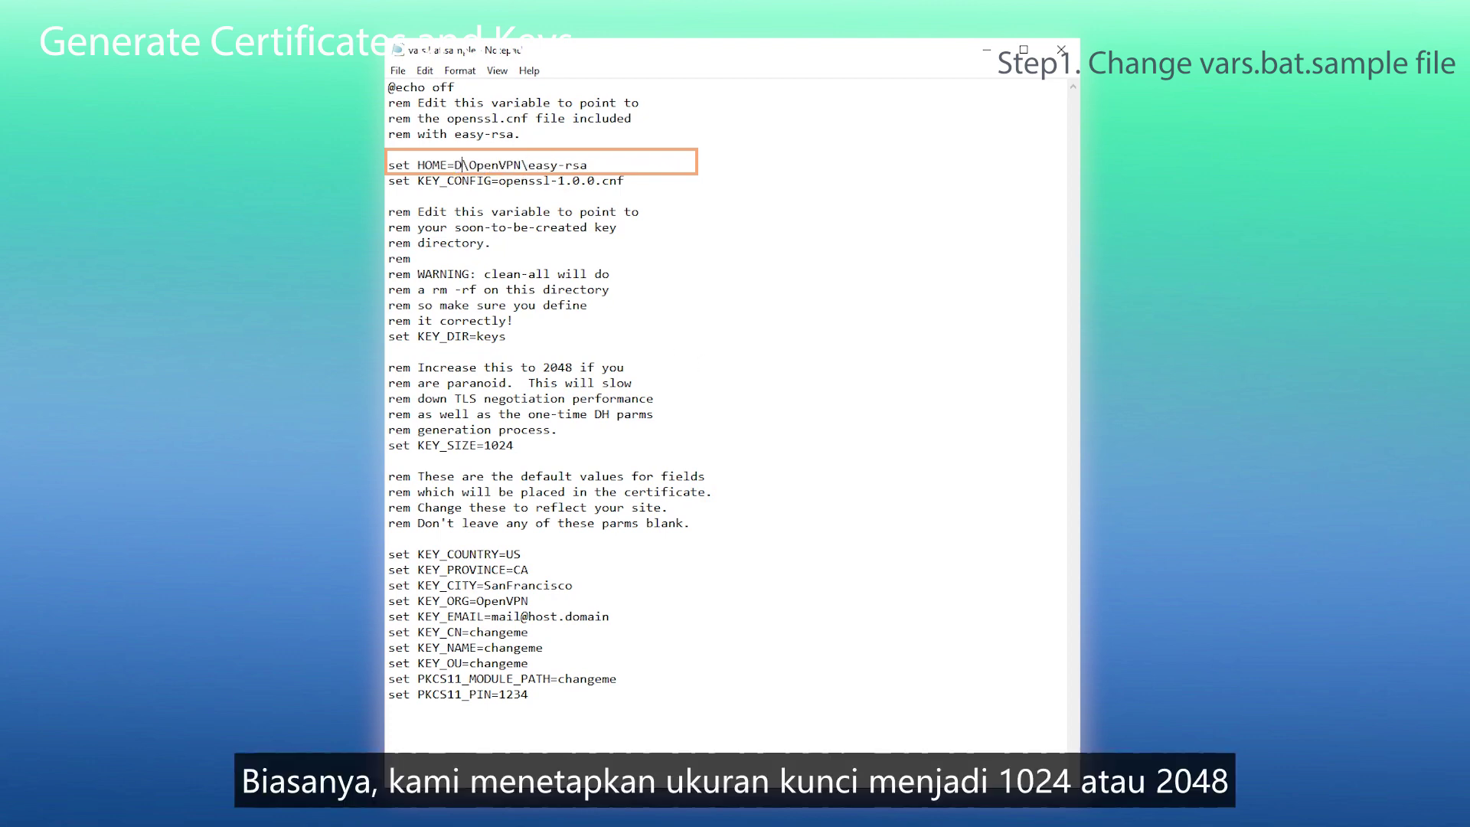
pyautogui.write(':')
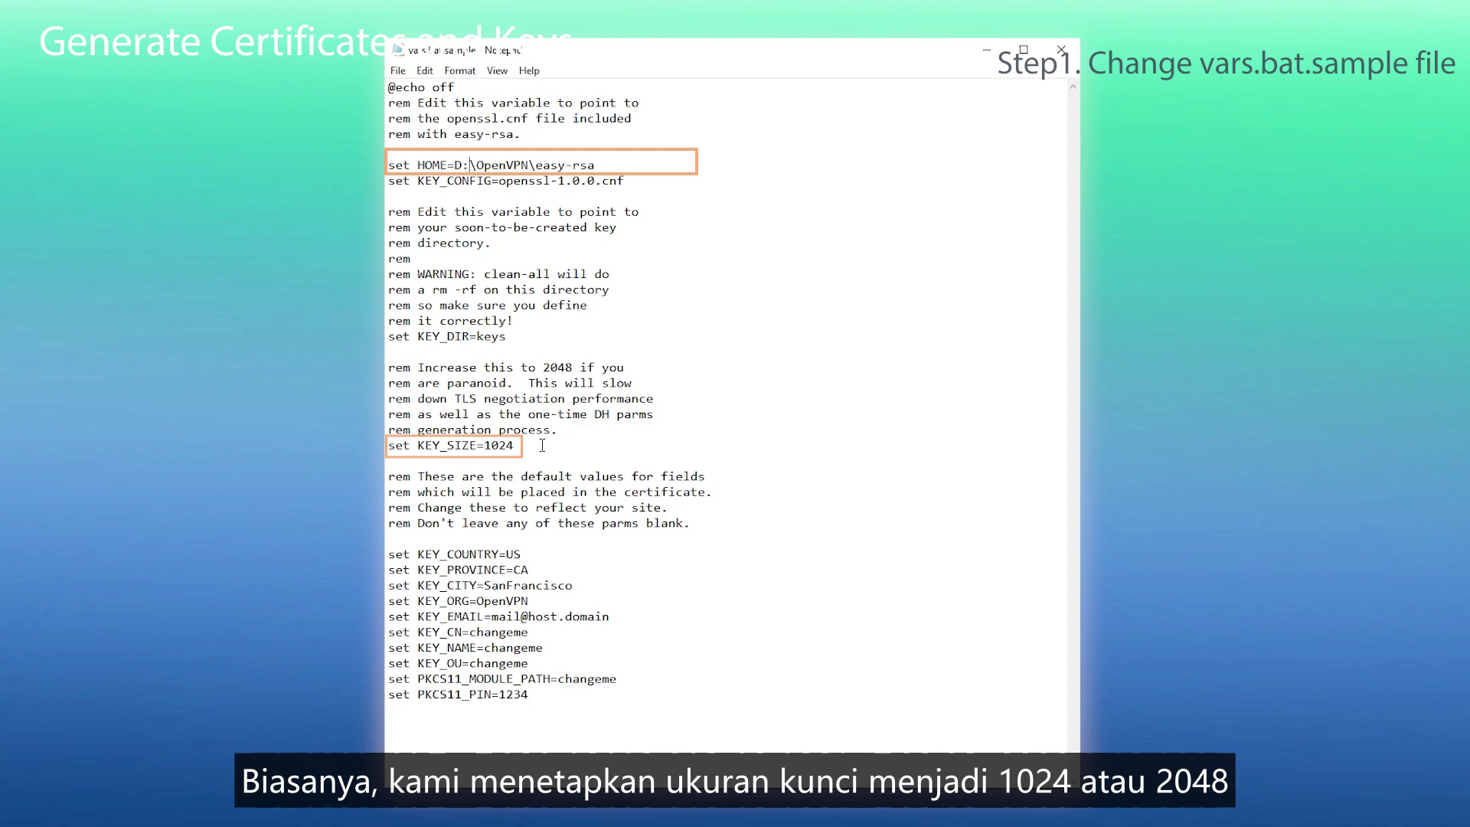
pyautogui.moveTo(516, 447); pyautogui.dragTo(485, 448)
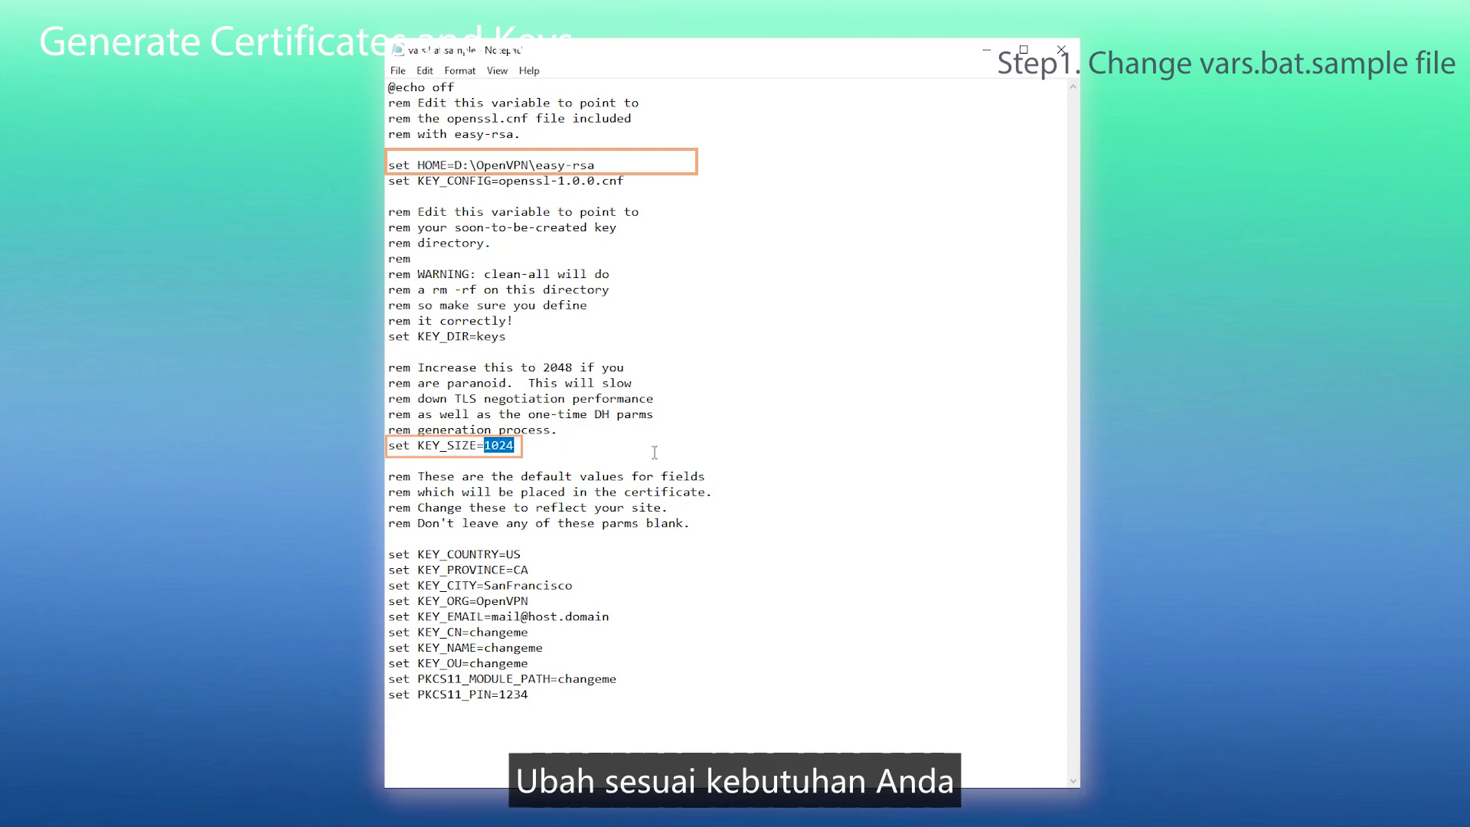
# - Set KEY_COUNTRY to CN, KEY_PROVINCE to FJ, KEY_CITY to Xiamen and KEY_ORG to Yeastar
pyautogui.click(534, 553)
pyautogui.press('BackSpace')
pyautogui.press('BackSpace')
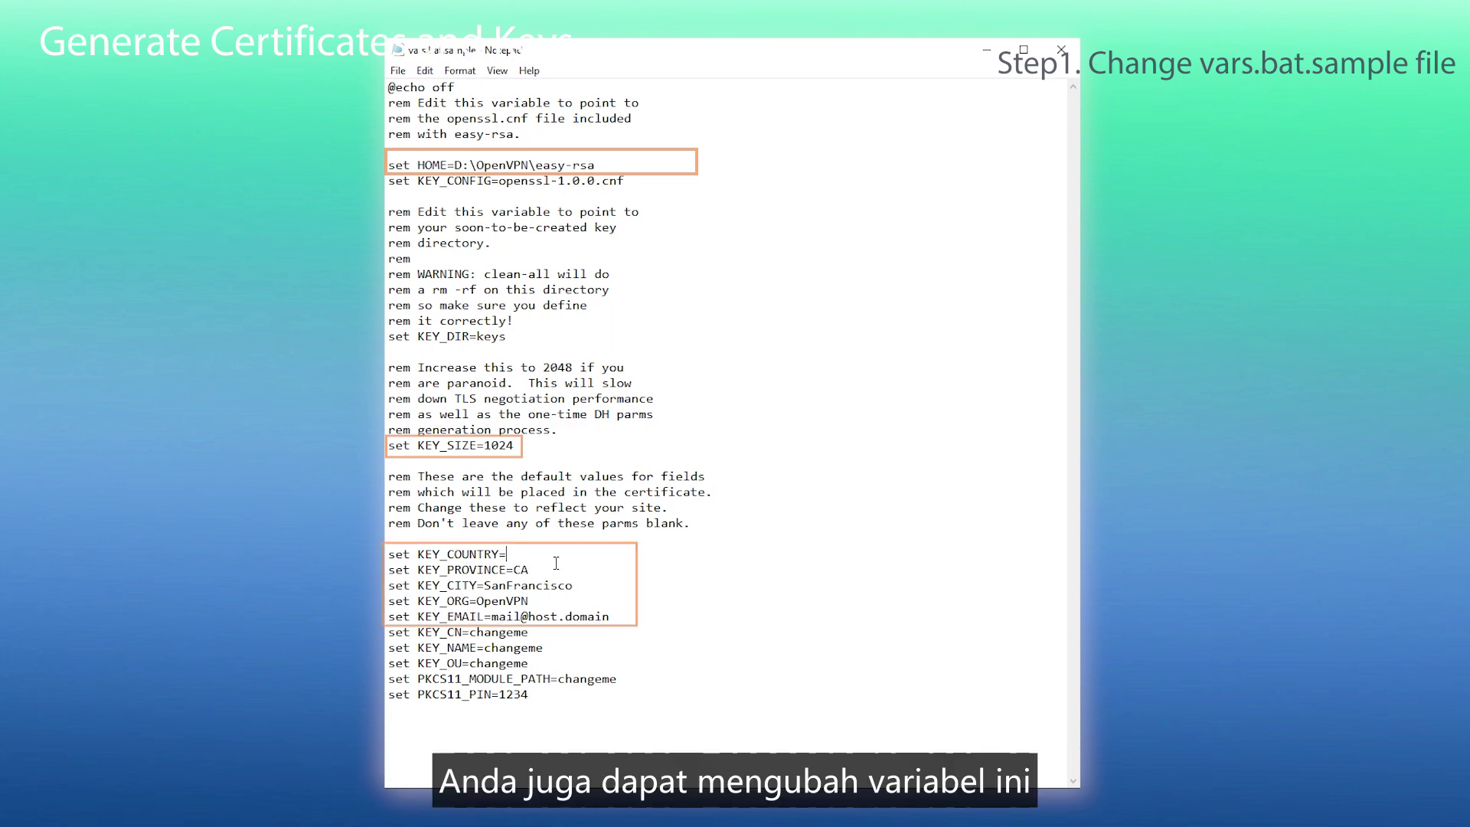
pyautogui.write('CN')
pyautogui.click(544, 572)
pyautogui.press('BackSpace')
pyautogui.press('BackSpace')
pyautogui.write('FJ')
pyautogui.click(580, 587)
pyautogui.press('BackSpace')
pyautogui.press('BackSpace')
pyautogui.press('BackSpace')
pyautogui.press('BackSpace')
pyautogui.press('BackSpace')
pyautogui.press('BackSpace')
pyautogui.press('BackSpace')
pyautogui.press('BackSpace')
pyautogui.press('BackSpace')
pyautogui.press('BackSpace')
pyautogui.press('BackSpace')
pyautogui.press('BackSpace')
pyautogui.write('Xiamen')
pyautogui.click(571, 601)
pyautogui.press('BackSpace')
pyautogui.press('BackSpace')
pyautogui.press('BackSpace')
pyautogui.press('BackSpace')
pyautogui.press('BackSpace')
pyautogui.press('BackSpace')
pyautogui.press('BackSpace')
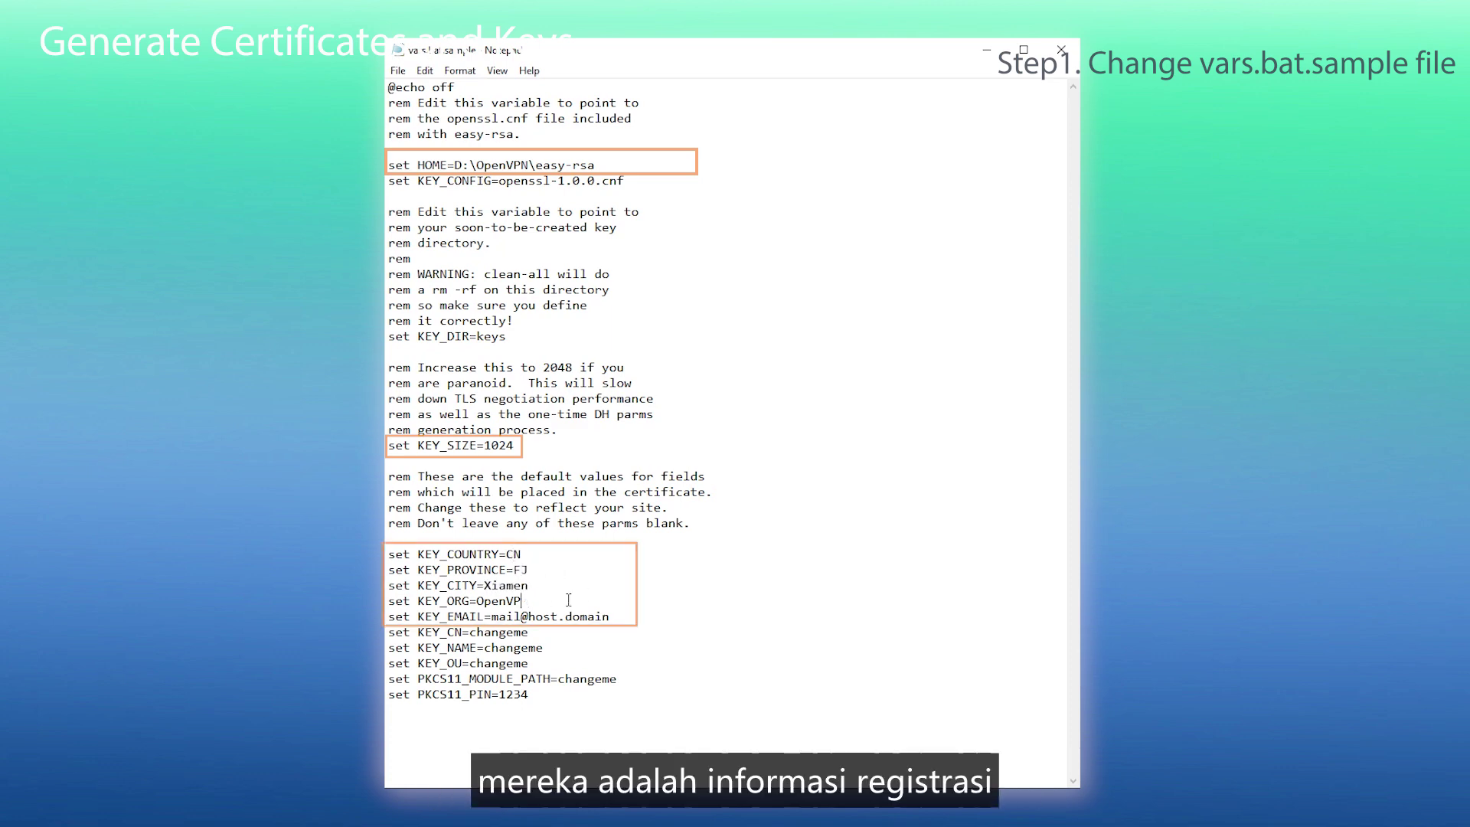
pyautogui.write('Yeastar')
# - Replace the KEY_EMAIL placeholder with the contact e-mail, then close and save the file
pyautogui.click(618, 620)
pyautogui.press('BackSpace')
pyautogui.press('BackSpace')
pyautogui.press('BackSpace')
pyautogui.press('BackSpace')
pyautogui.press('BackSpace')
pyautogui.press('BackSpace')
pyautogui.press('BackSpace')
pyautogui.press('BackSpace')
pyautogui.press('BackSpace')
pyautogui.press('BackSpace')
pyautogui.press('BackSpace')
pyautogui.press('BackSpace')
pyautogui.press('BackSpace')
pyautogui.press('BackSpace')
pyautogui.press('BackSpace')
pyautogui.press('BackSpace')
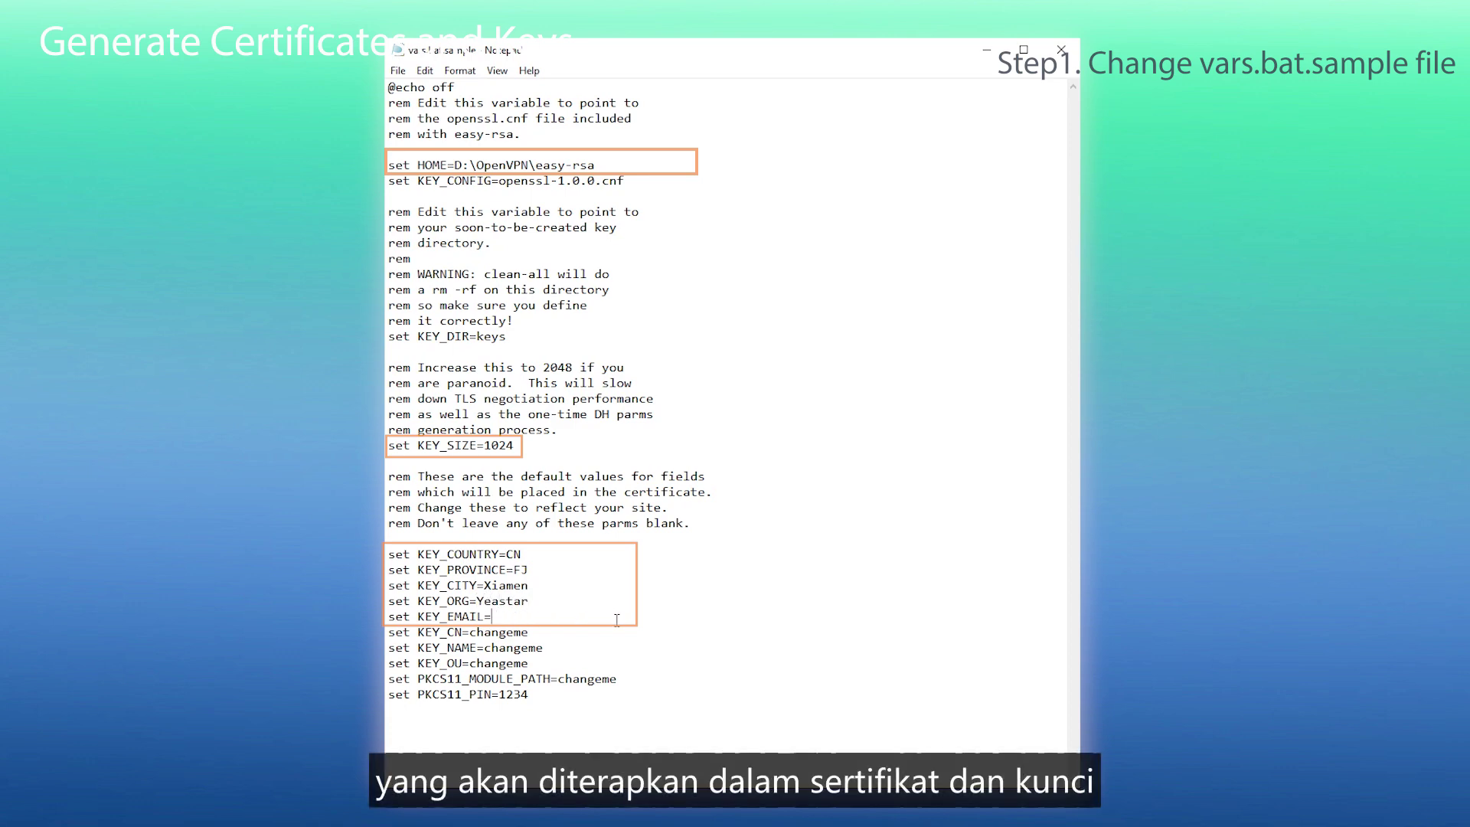
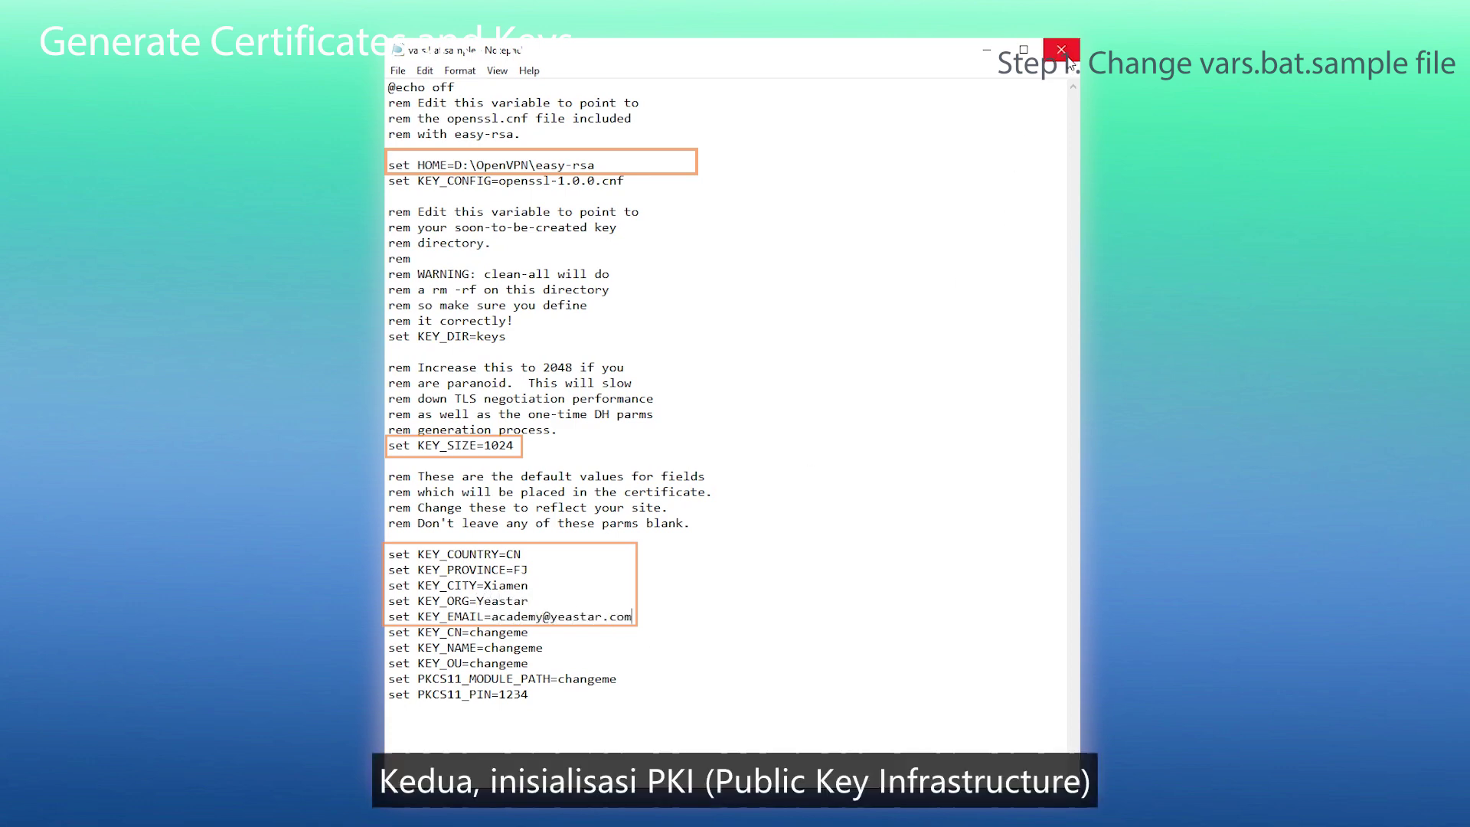
pyautogui.click(1062, 50)
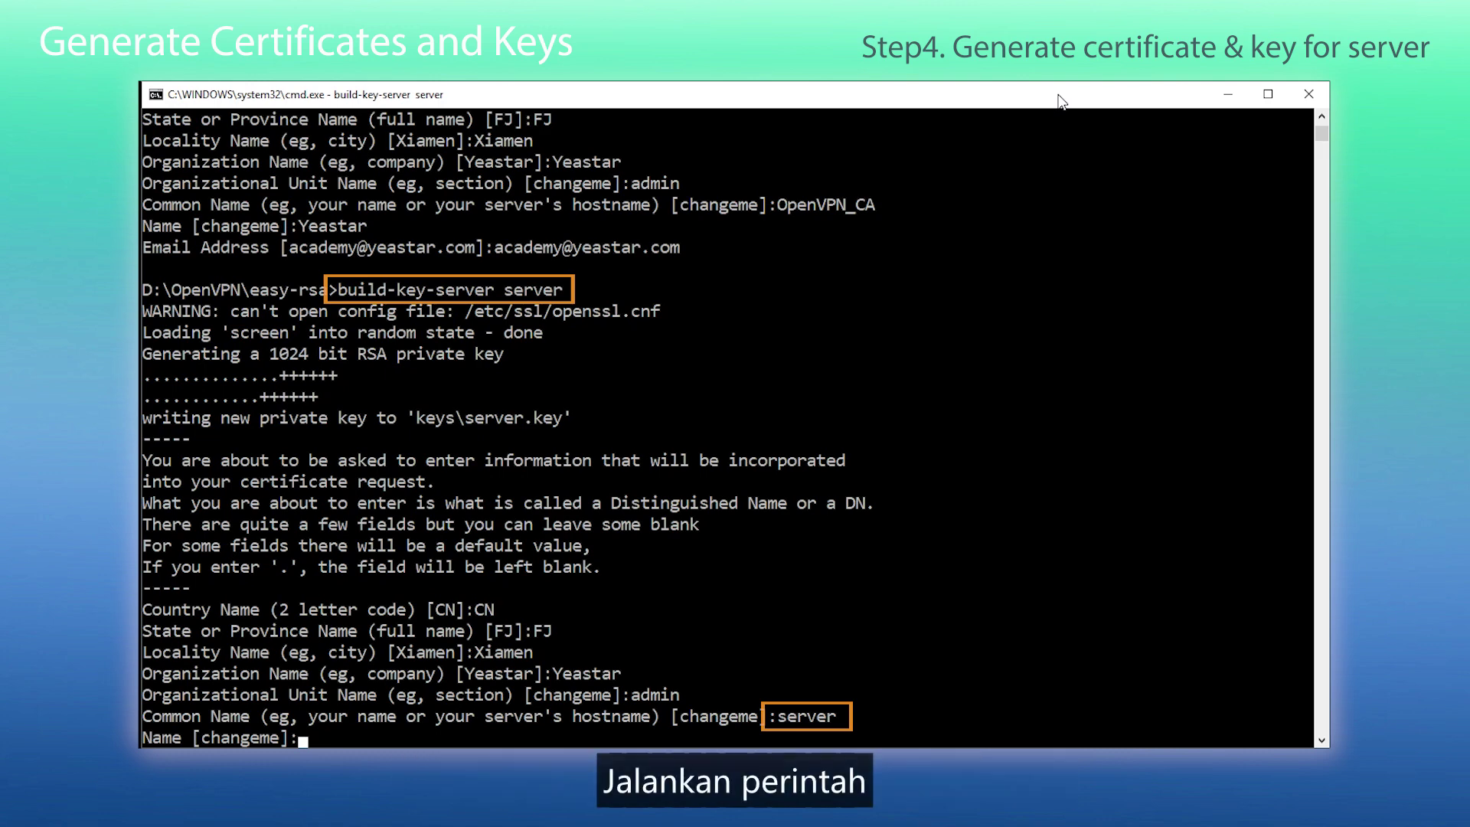
# - Answer Y to sign the certificate and submit the answer
pyautogui.write('Yeastar]:Yeastar')
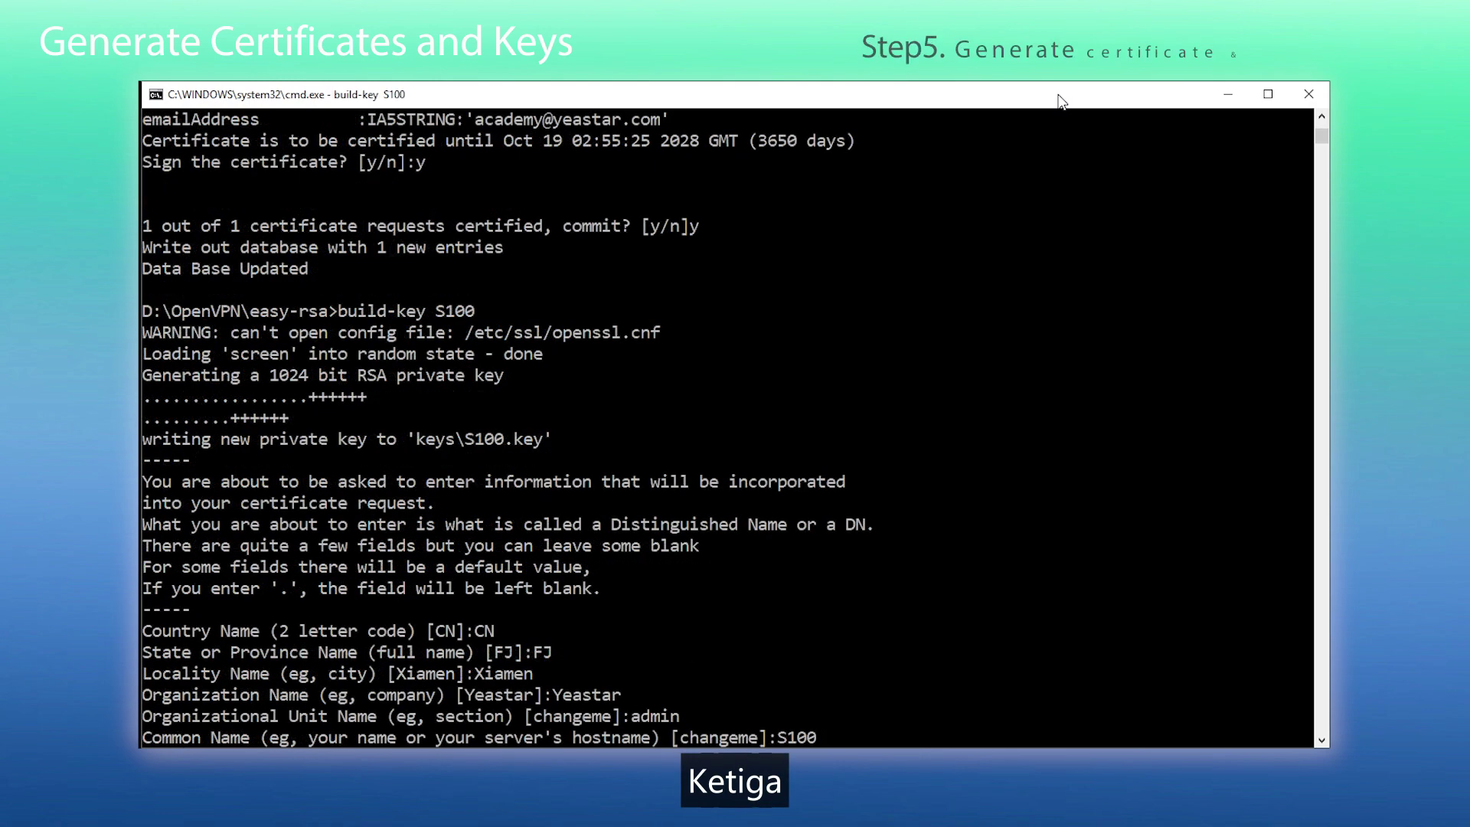
pyautogui.press('Return')
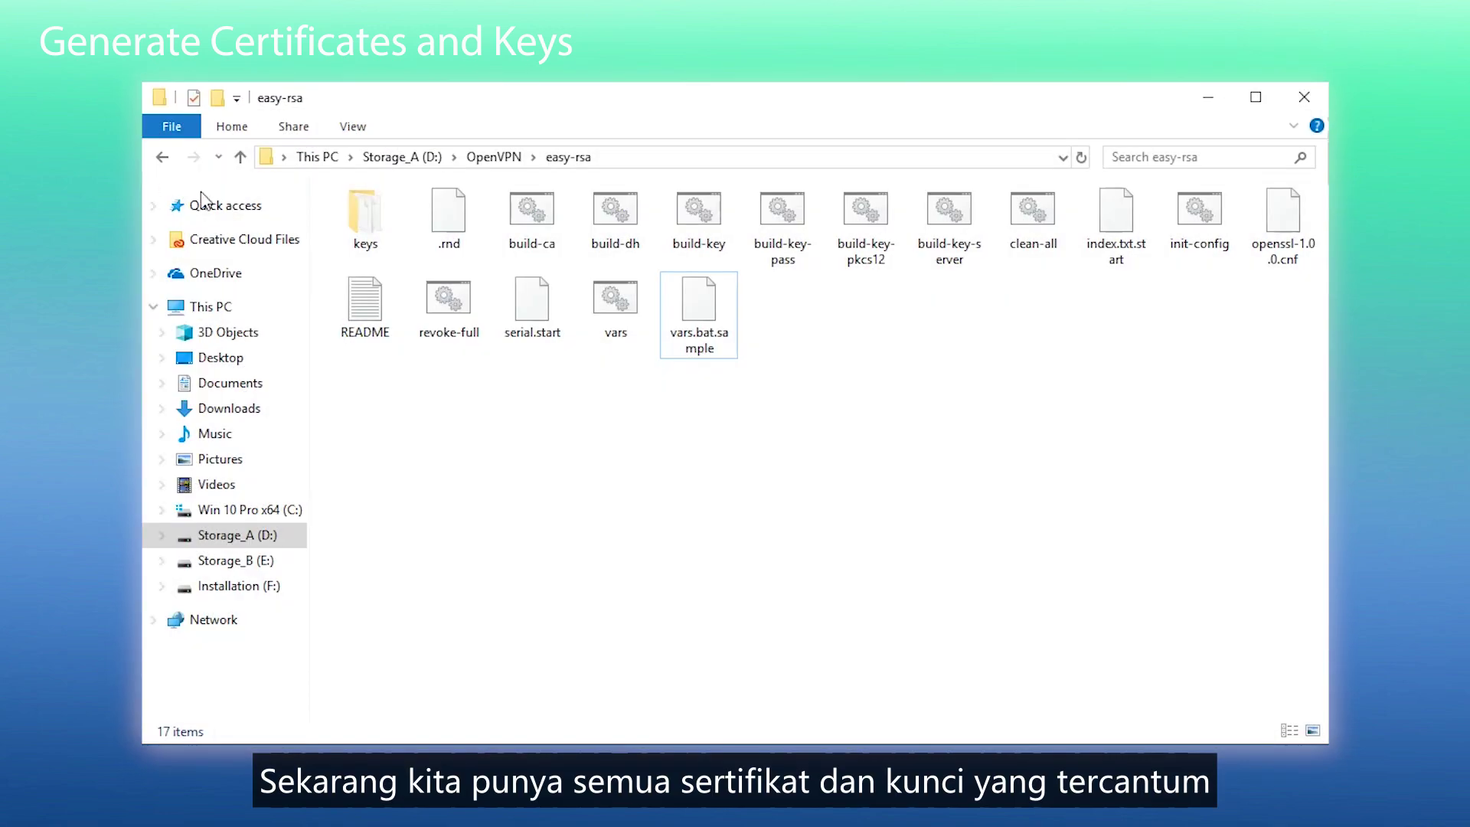
# - Open the easy-rsa keys folder to view the generated certificates and keys
pyautogui.doubleClick(356, 216)
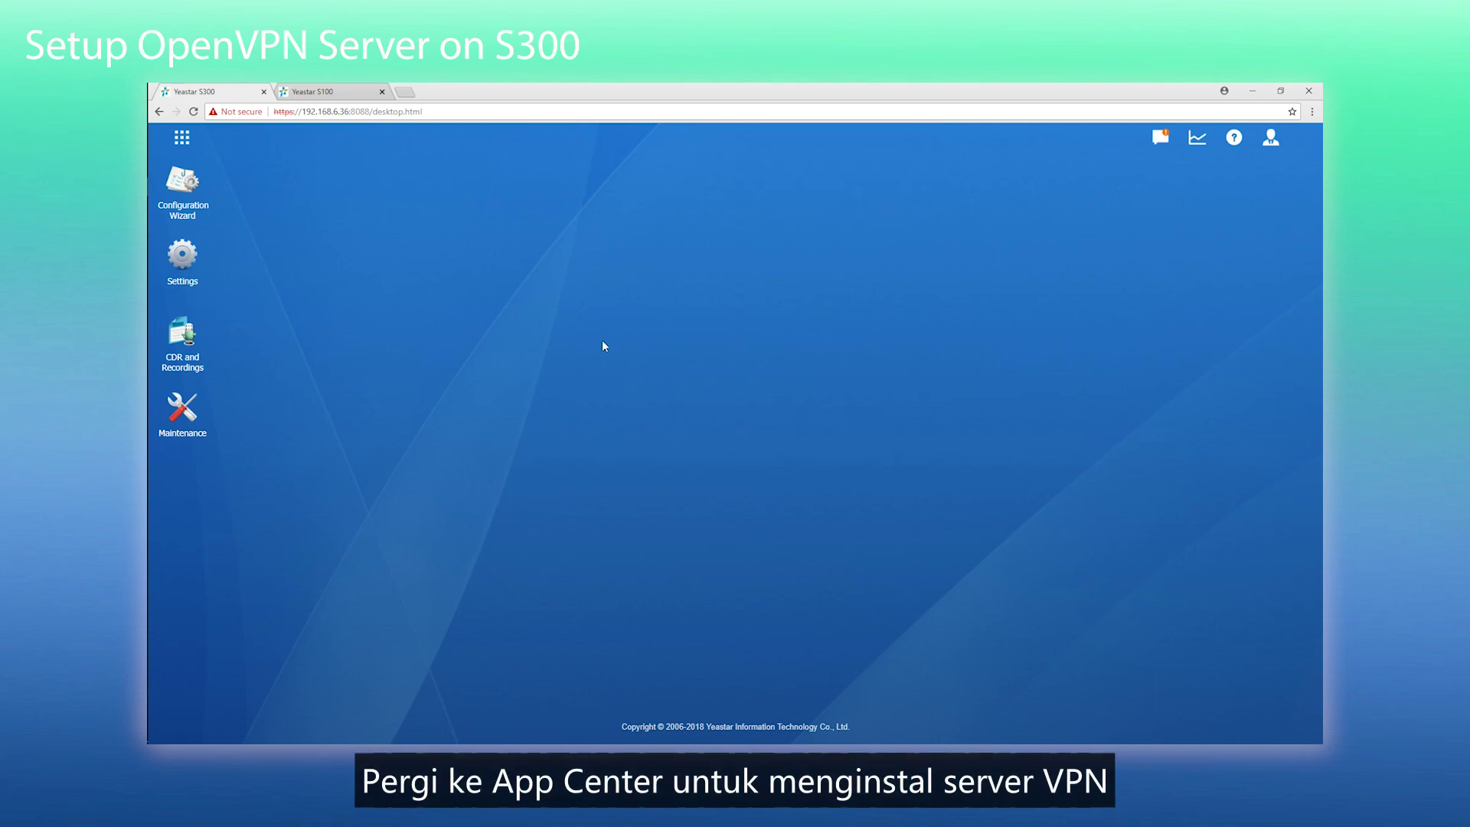
# - Install the VPN Server app from App Center and dismiss the installed notice
pyautogui.click(181, 137)
pyautogui.click(590, 210)
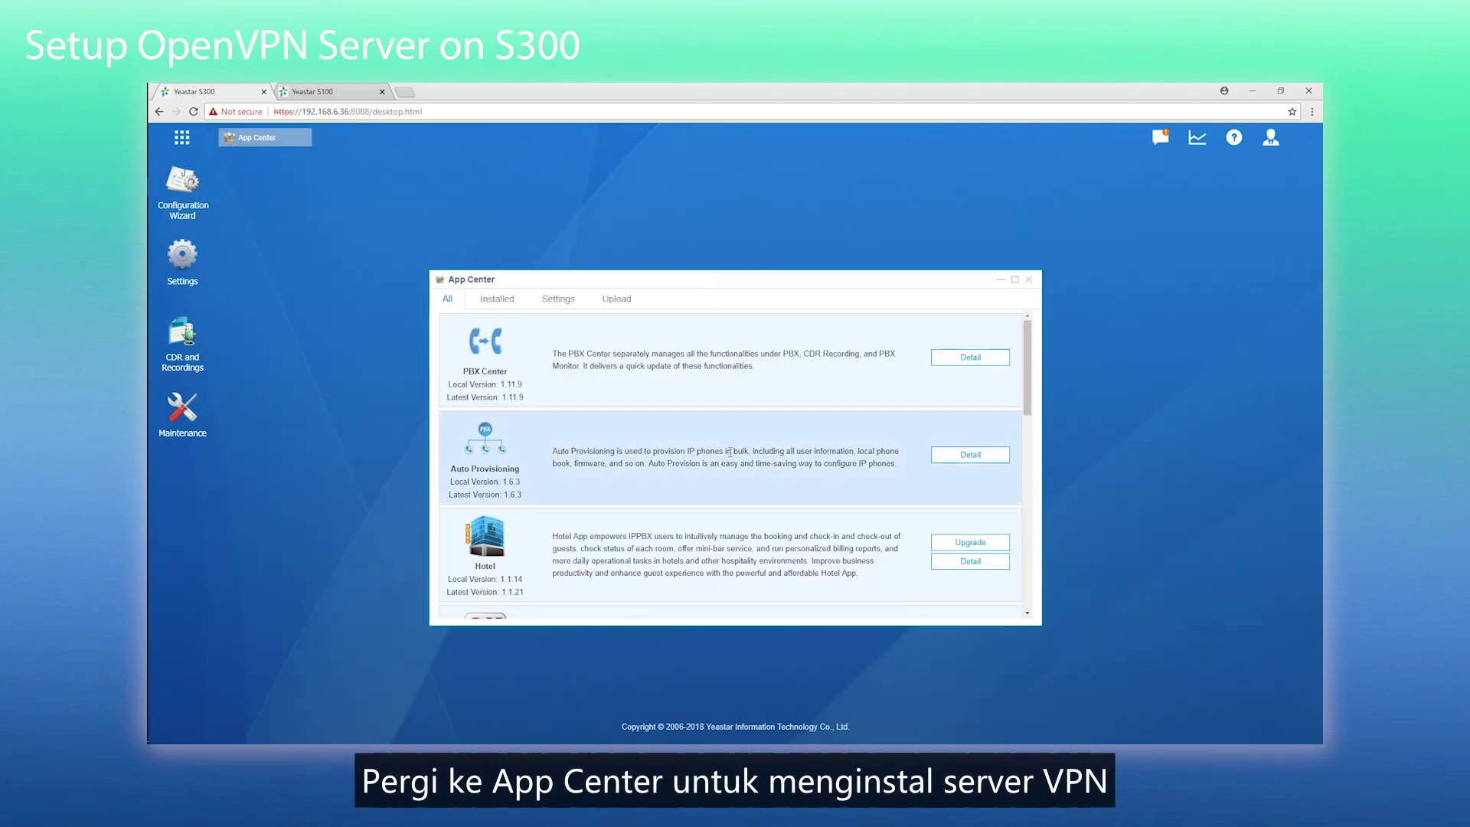
pyautogui.scroll(-5, 715, 442)
pyautogui.click(951, 412)
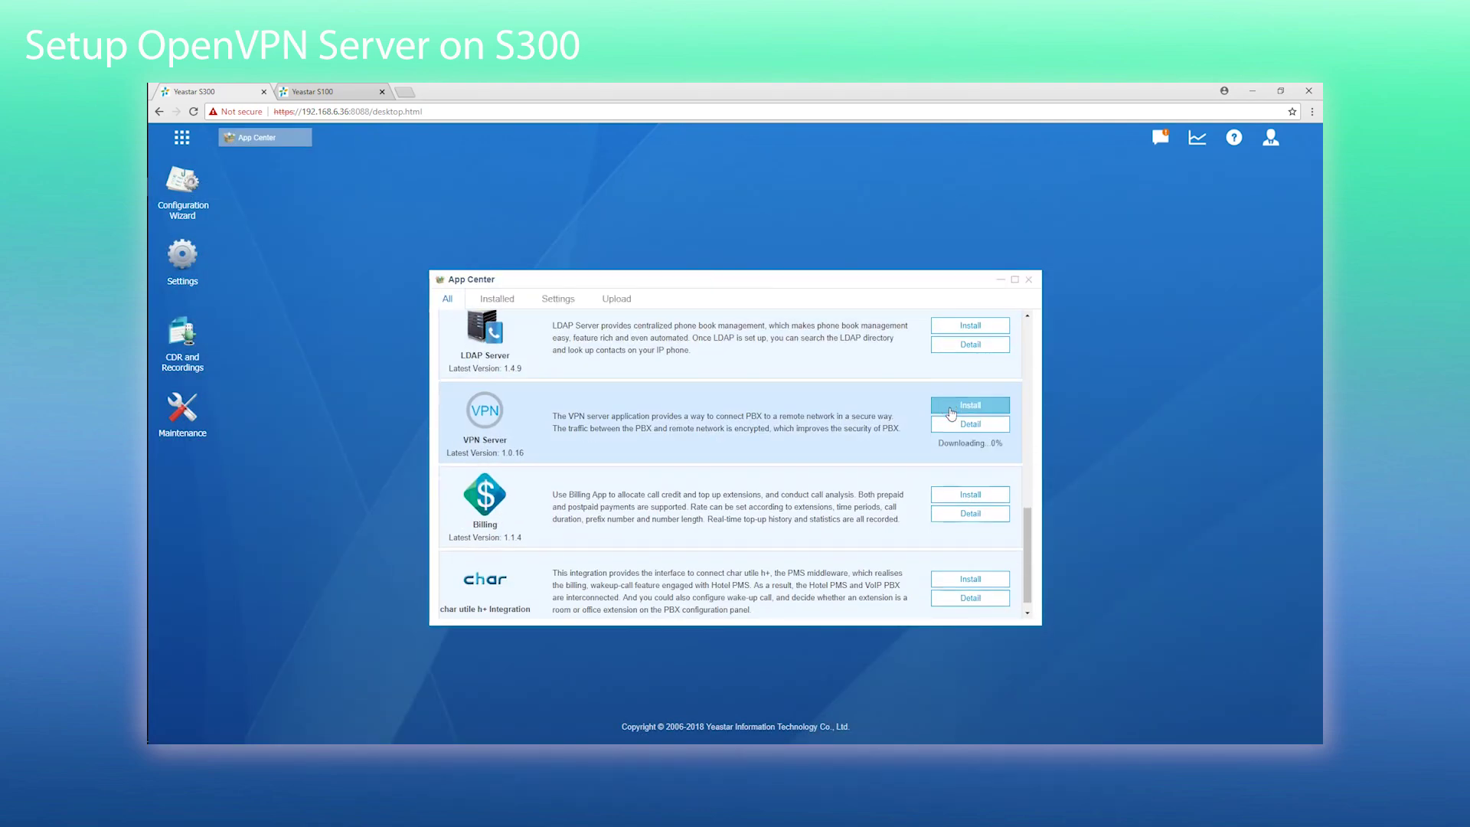
pyautogui.click(735, 456)
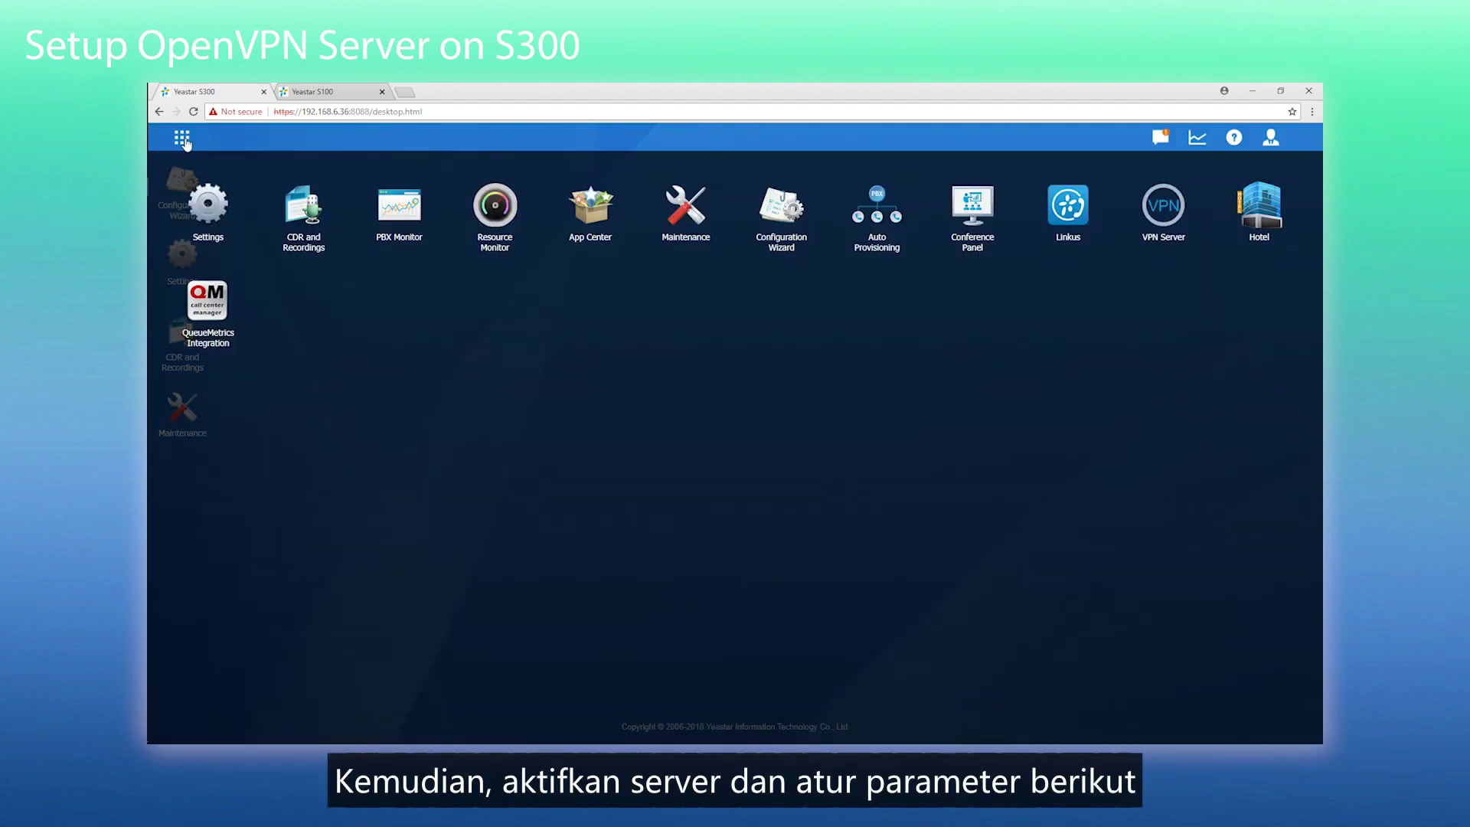
# - Enable the VPN server in the VPN Server app with link compression left on
pyautogui.click(1164, 205)
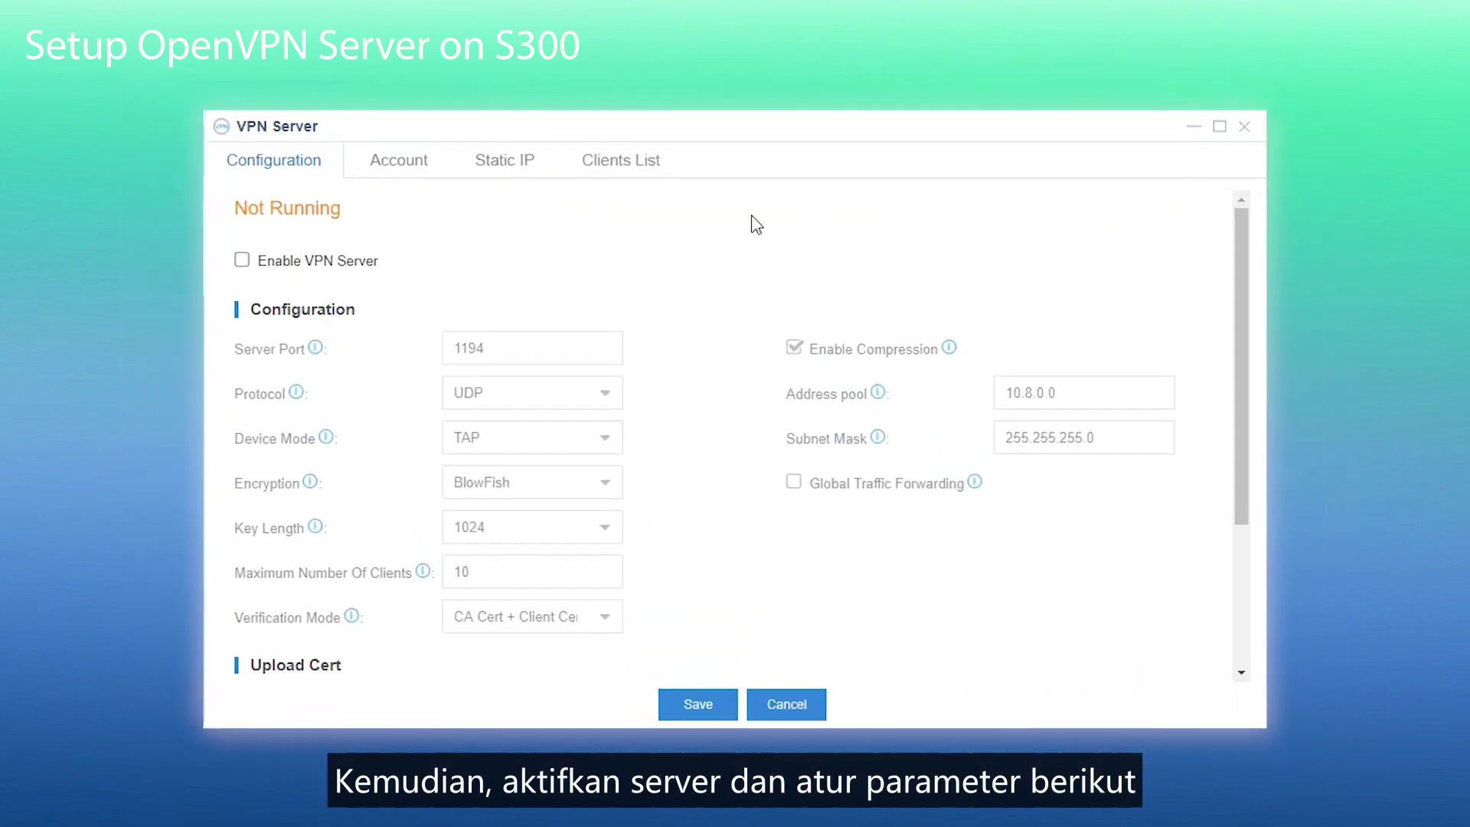
pyautogui.click(212, 249)
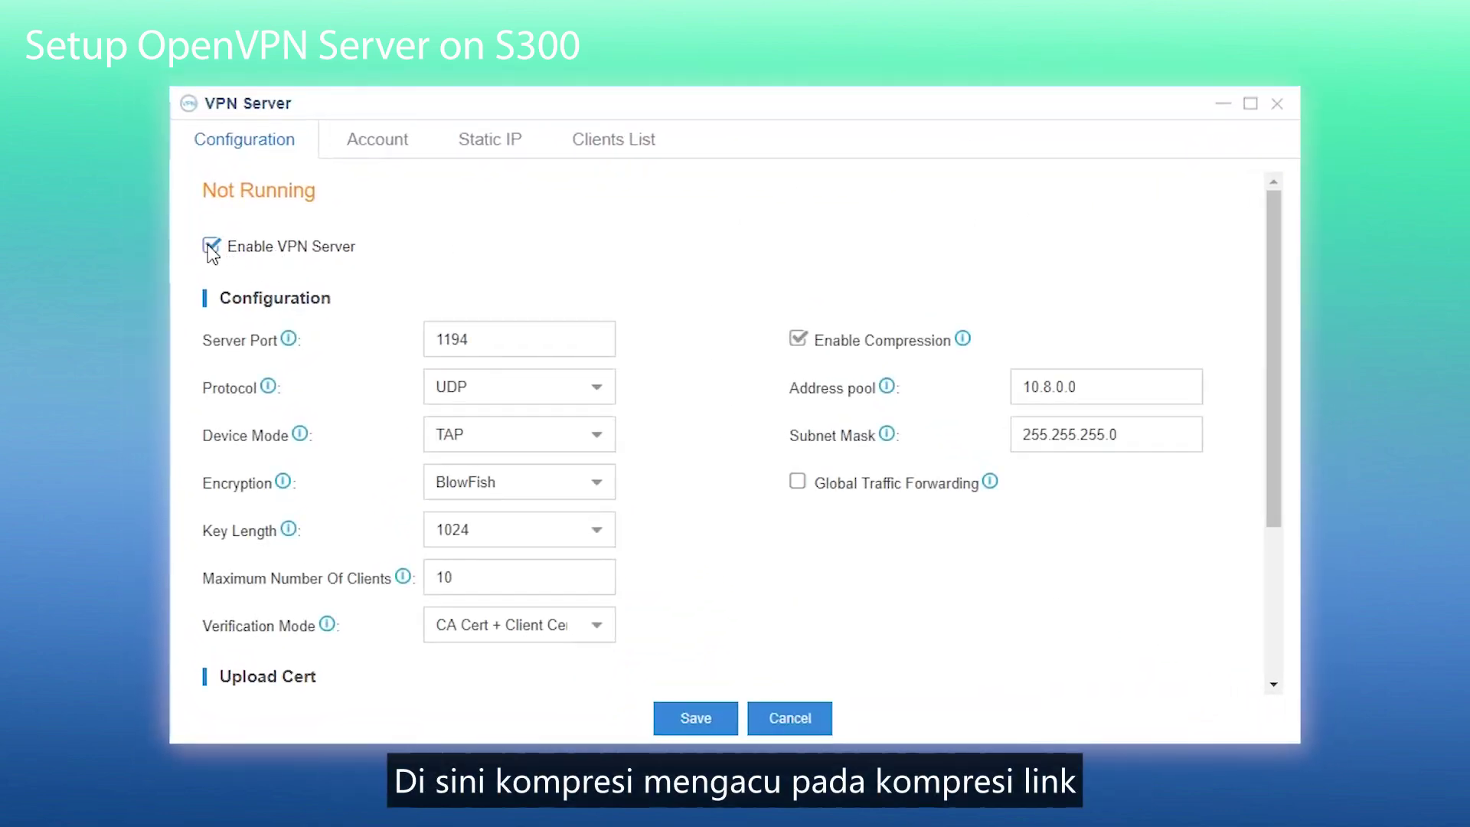
pyautogui.click(613, 346)
pyautogui.click(819, 345)
pyautogui.click(799, 338)
pyautogui.moveTo(964, 346)
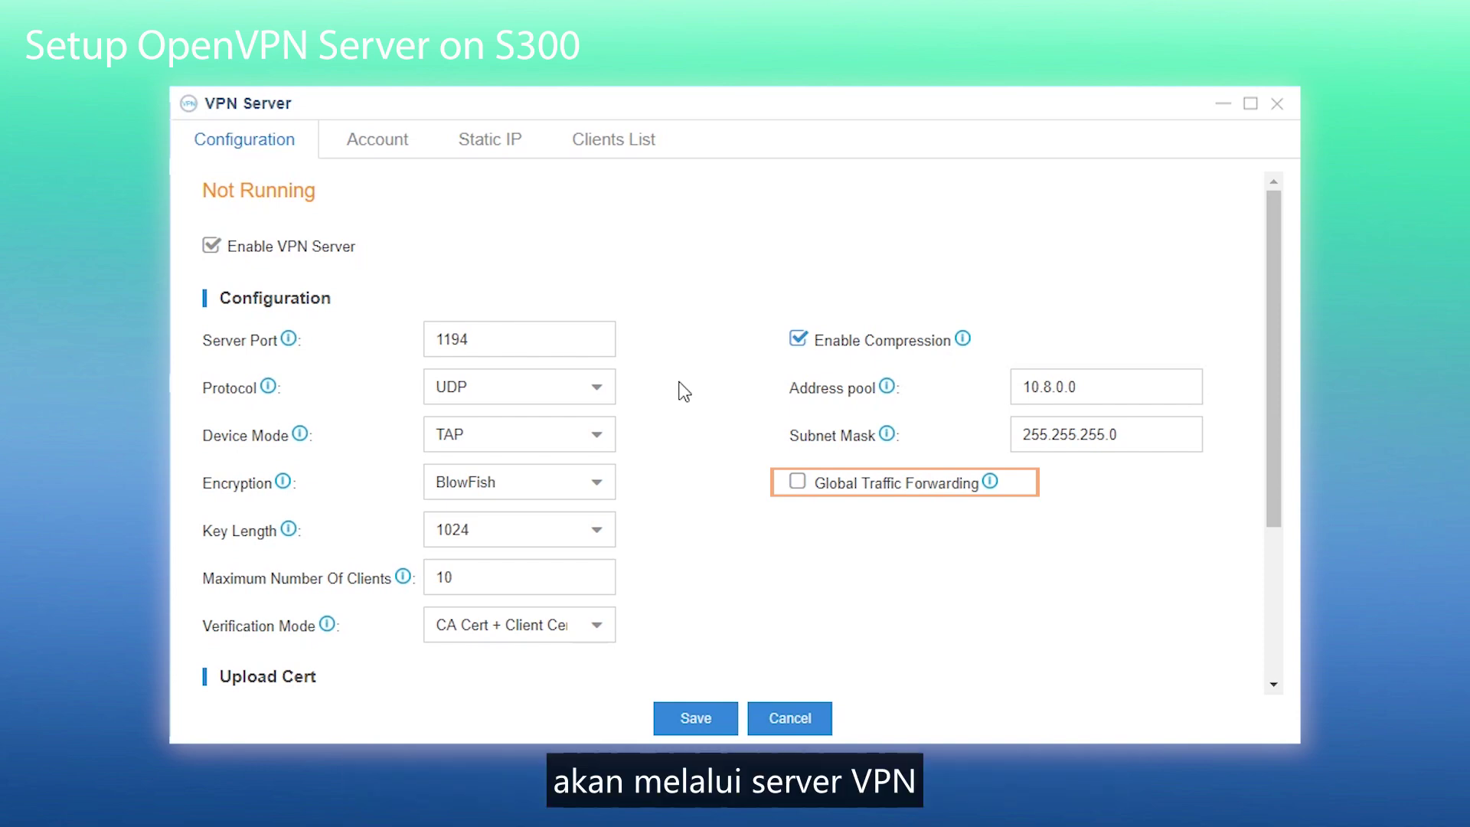
# - Keep the key length at 1024 and bring up the Verification Mode choices
pyautogui.scroll(-3, 686, 393)
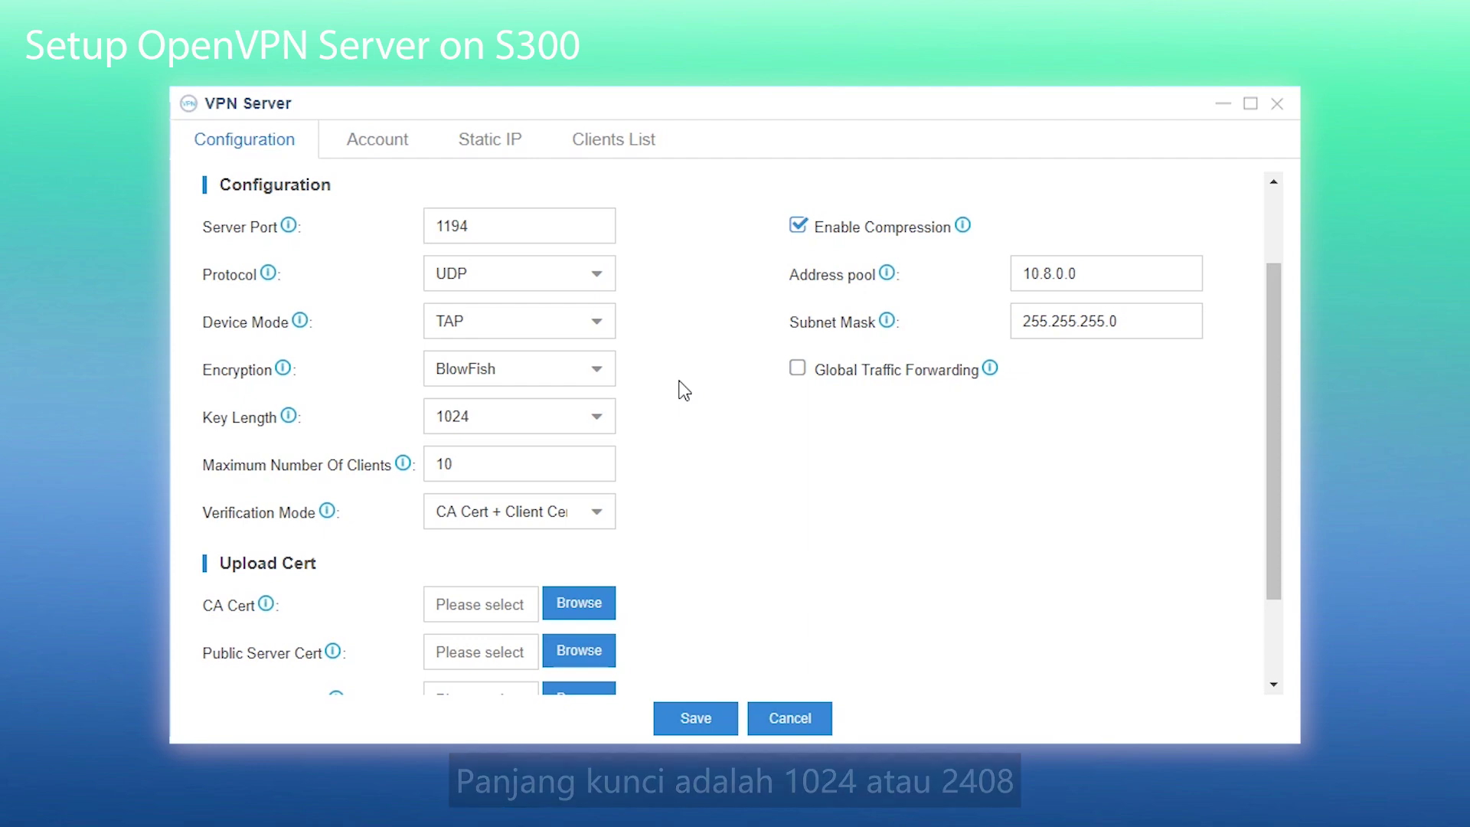
pyautogui.scroll(-3, 684, 389)
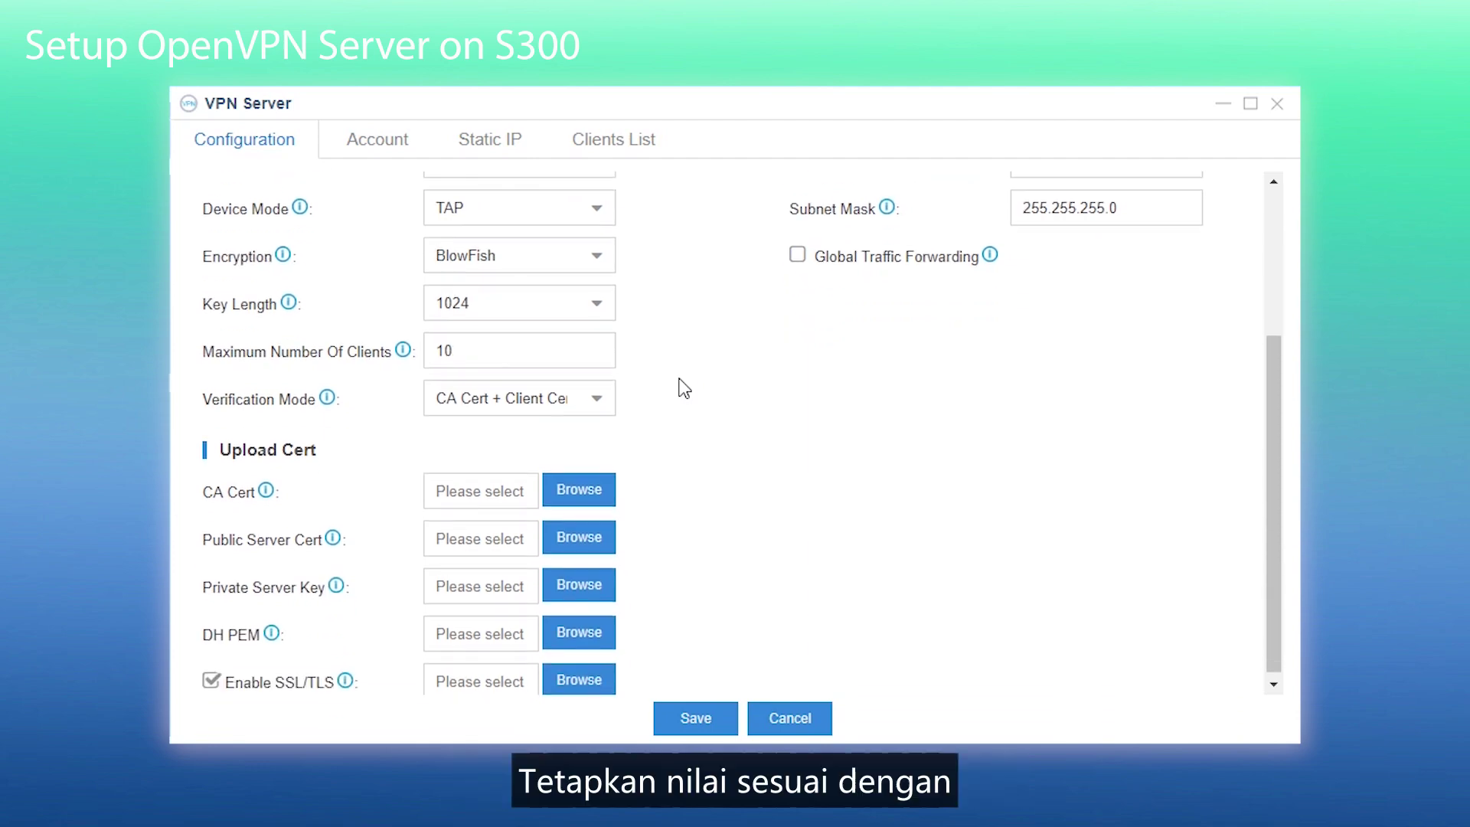
pyautogui.click(602, 313)
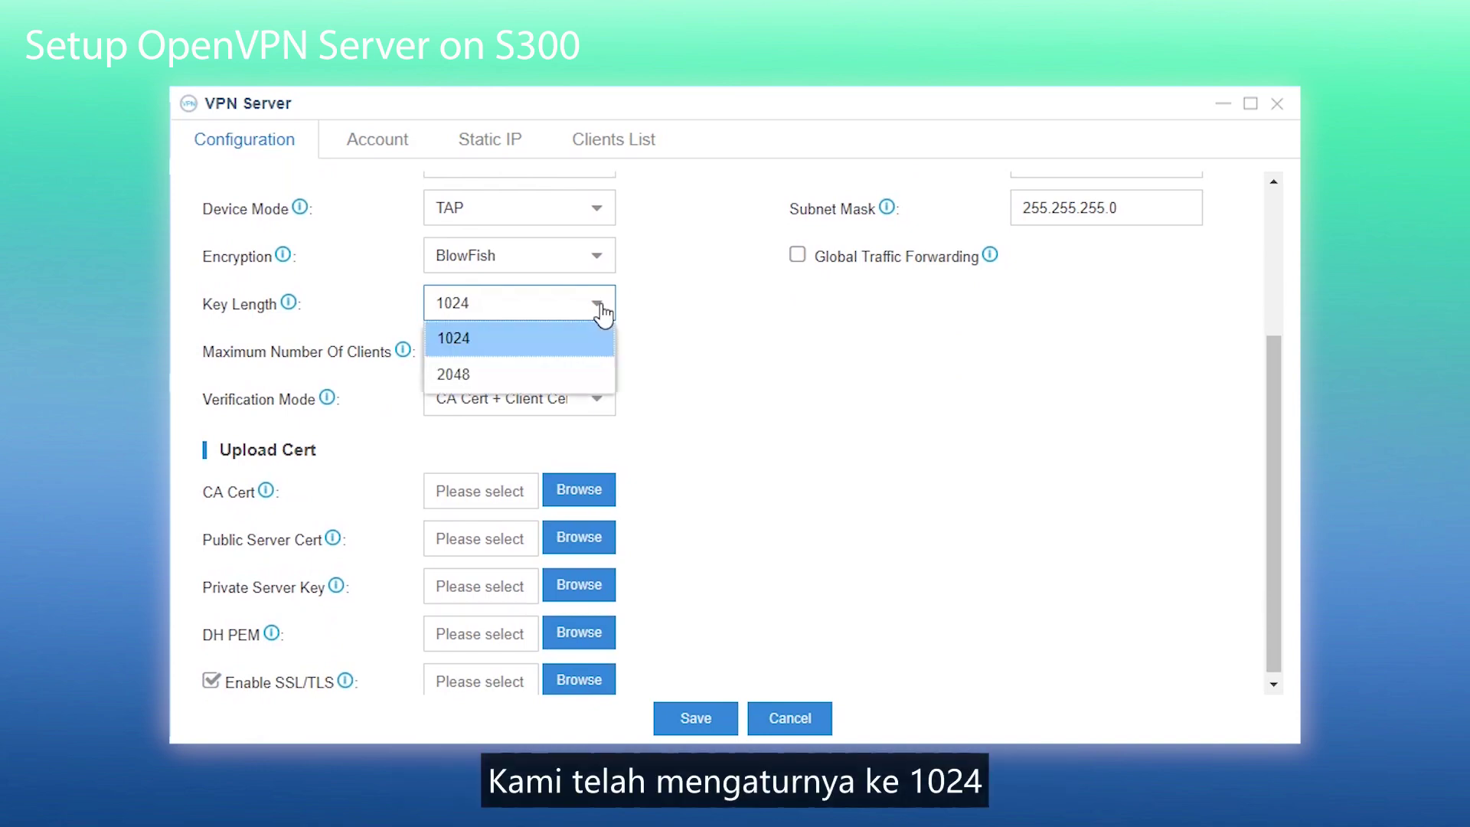
pyautogui.click(476, 346)
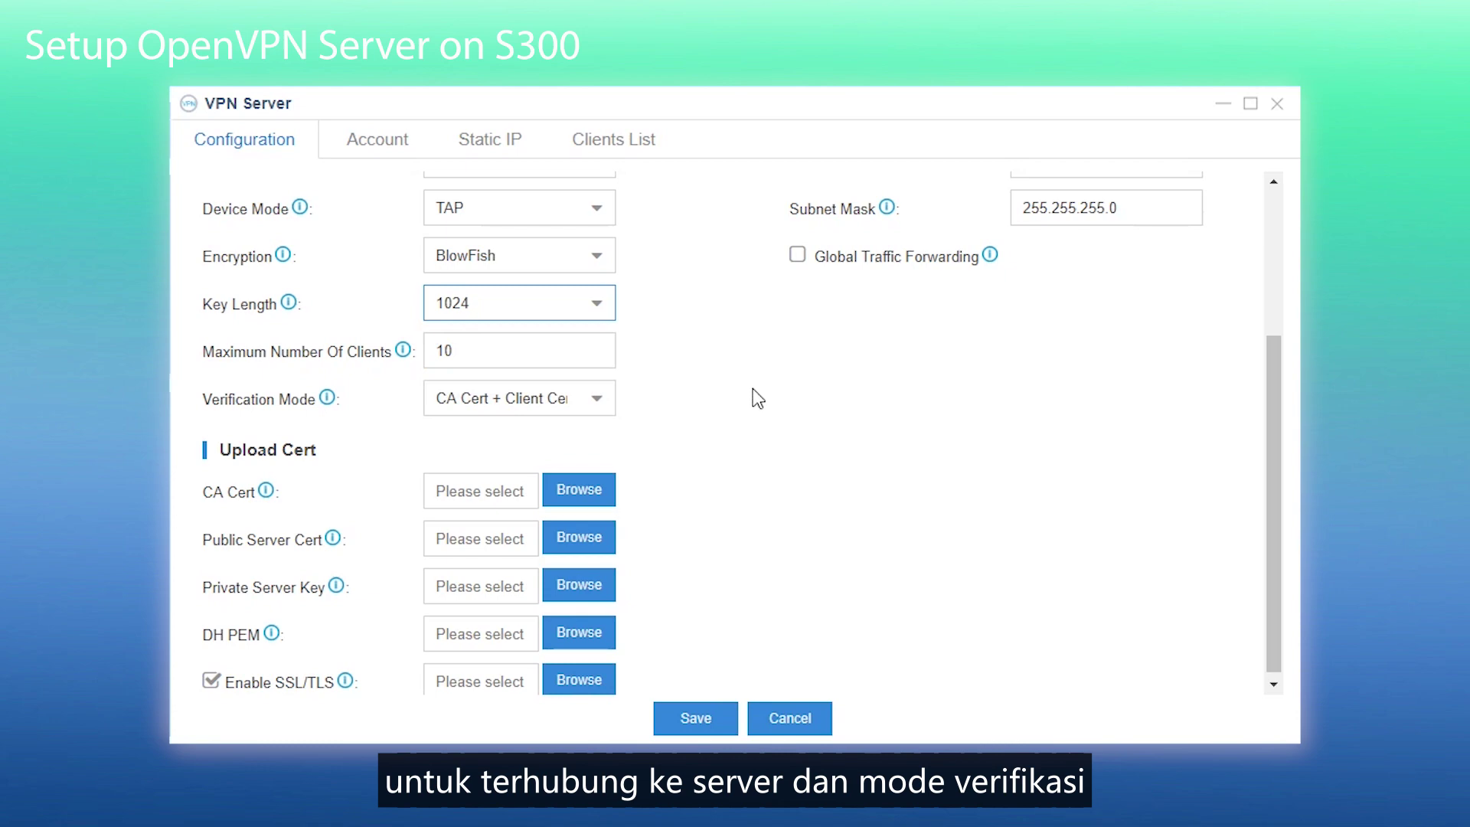
pyautogui.click(597, 399)
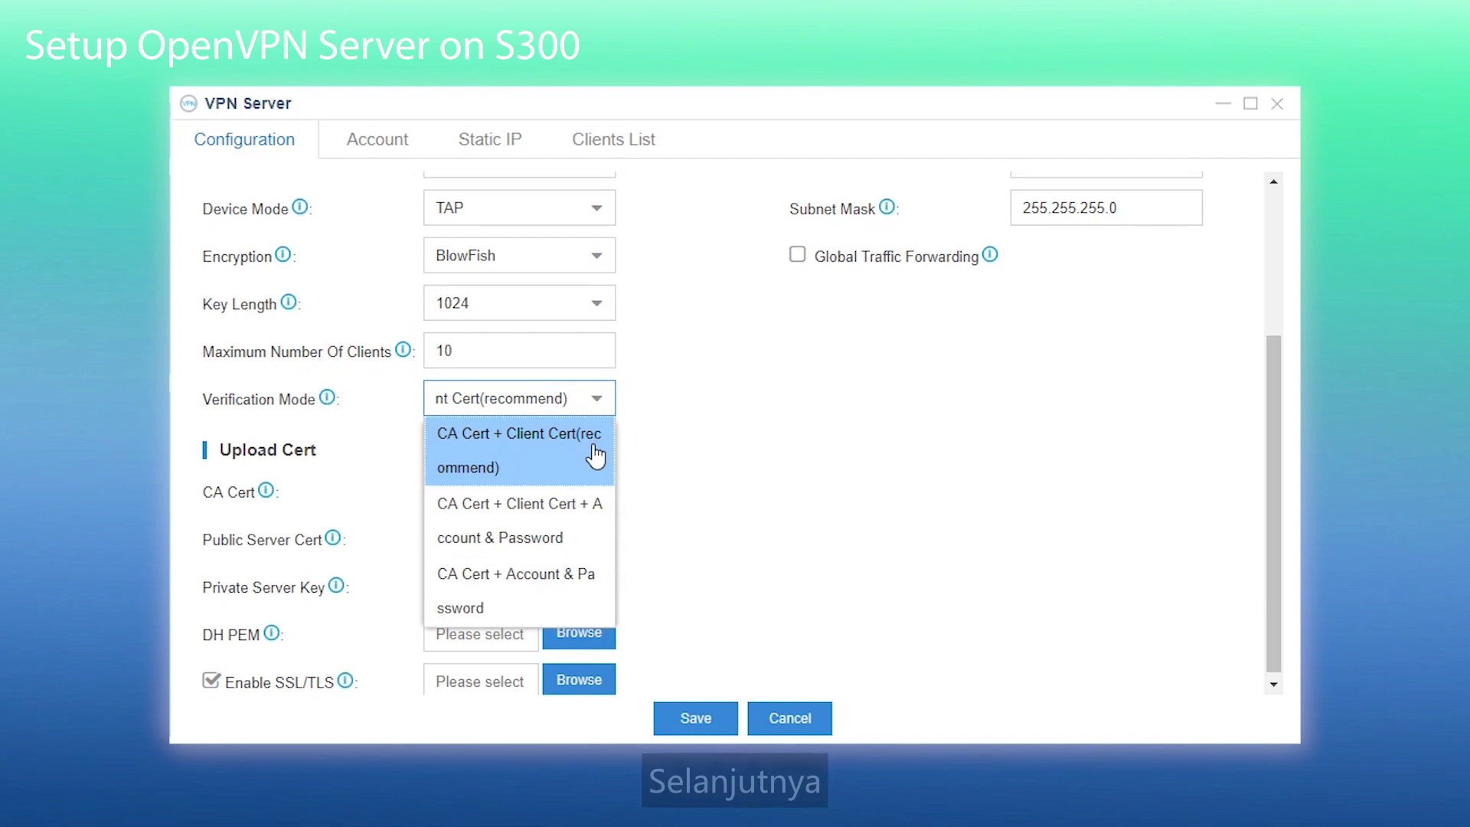
# - Keep CA Cert + Client Cert verification and upload ca.crt and server.crt
pyautogui.click(596, 443)
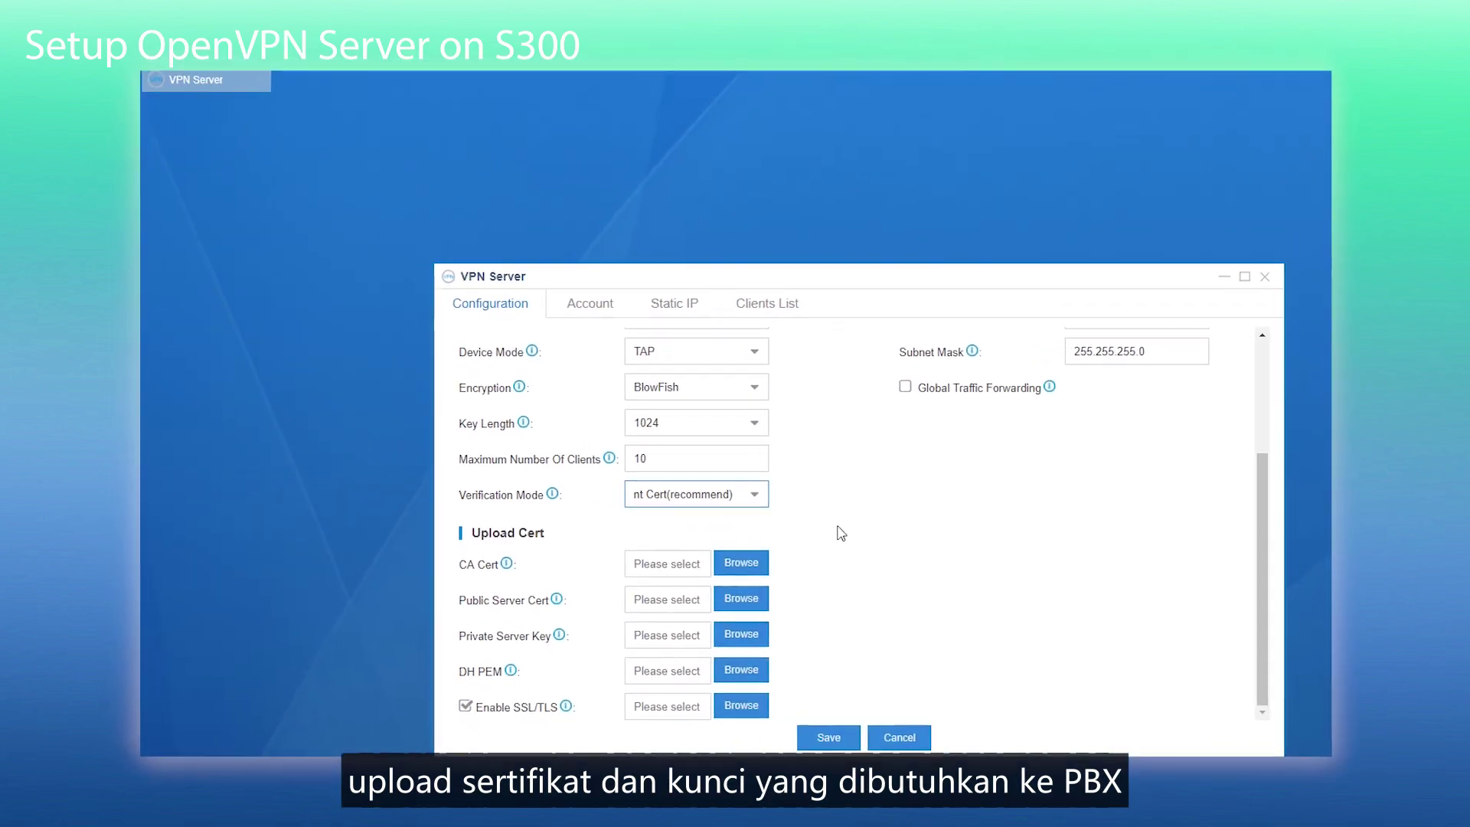
pyautogui.click(579, 489)
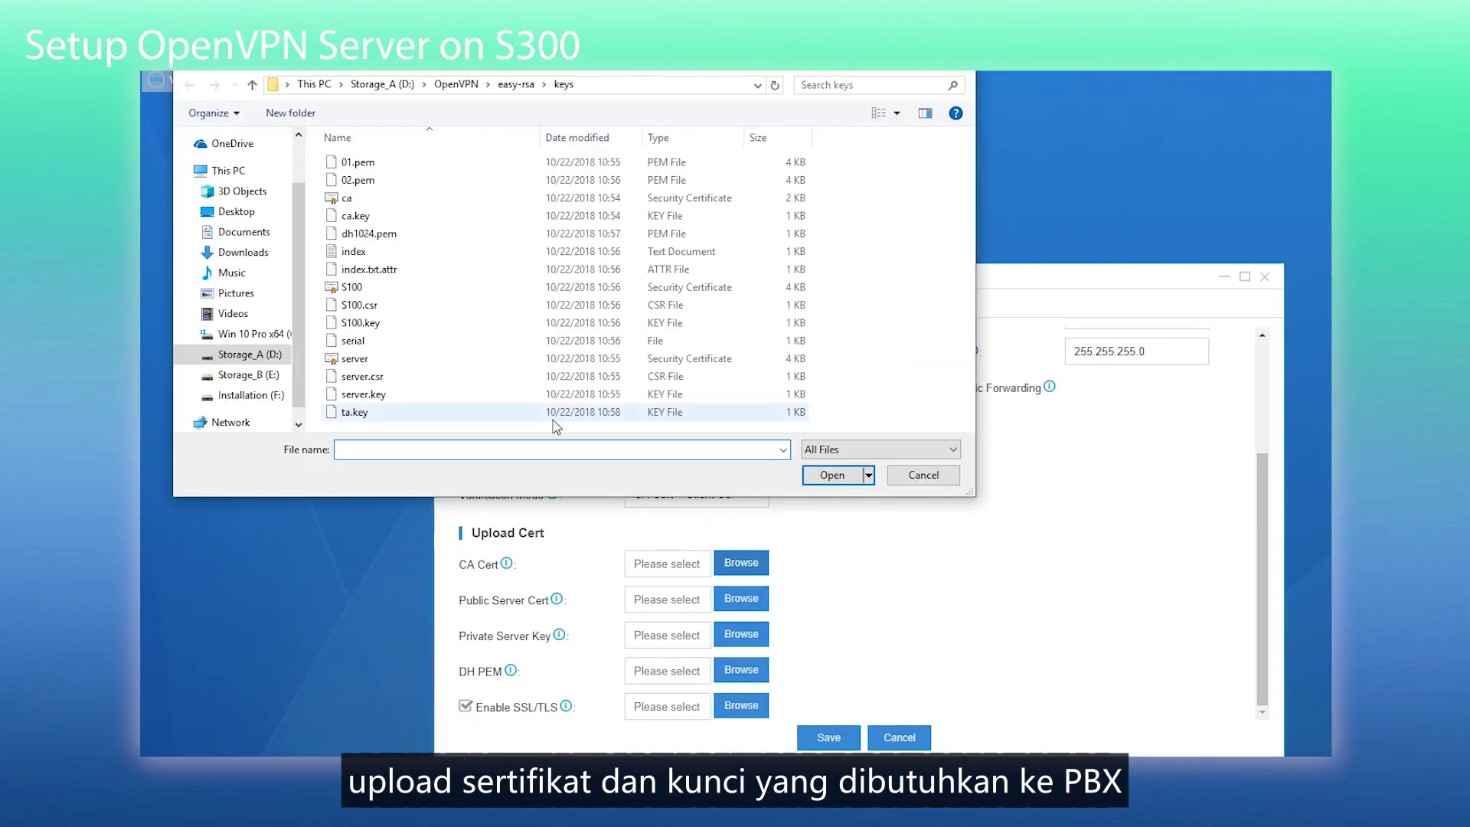
pyautogui.click(447, 201)
pyautogui.click(832, 476)
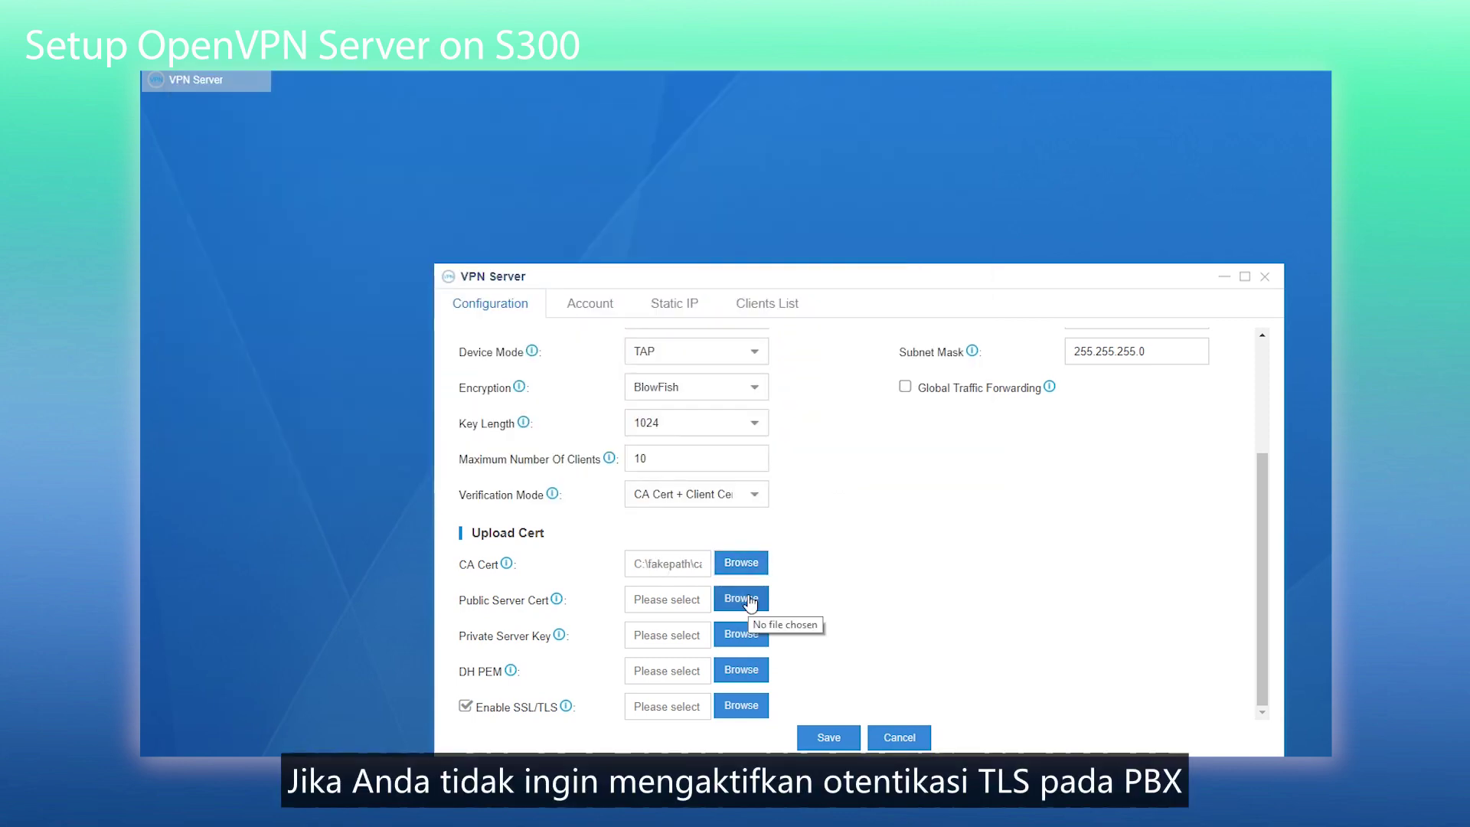
pyautogui.click(749, 600)
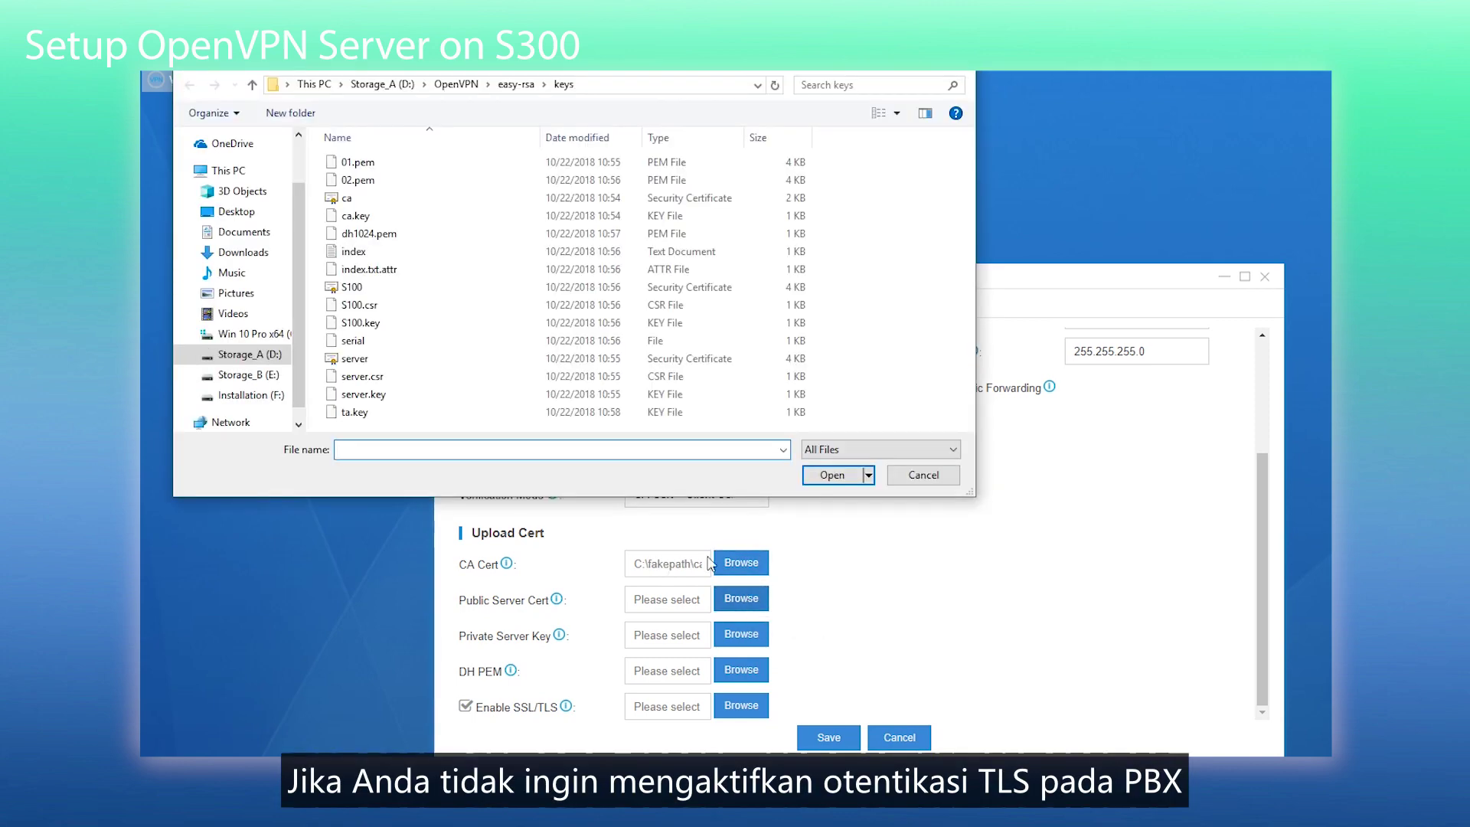
pyautogui.click(358, 360)
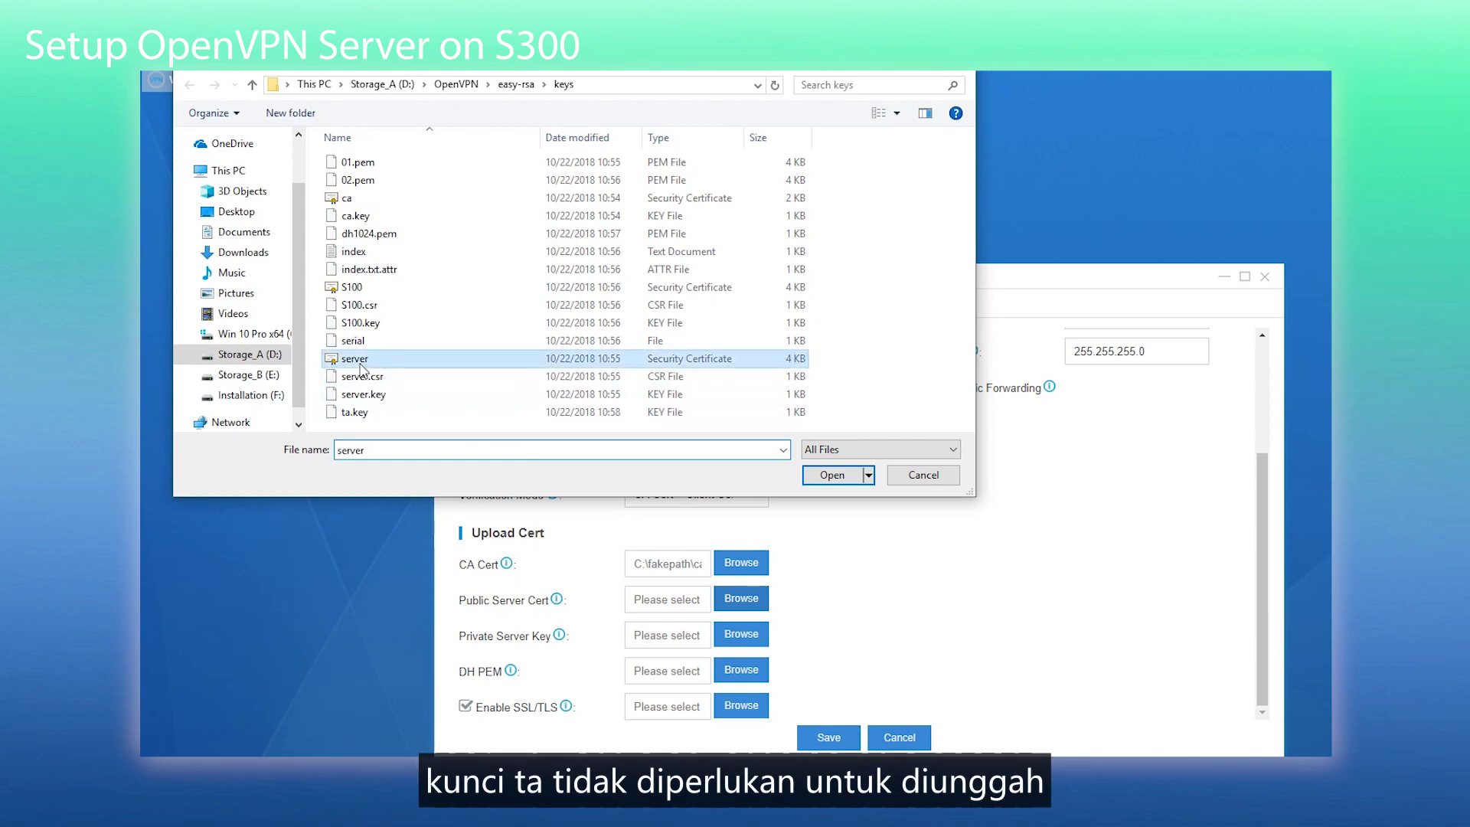
pyautogui.click(833, 475)
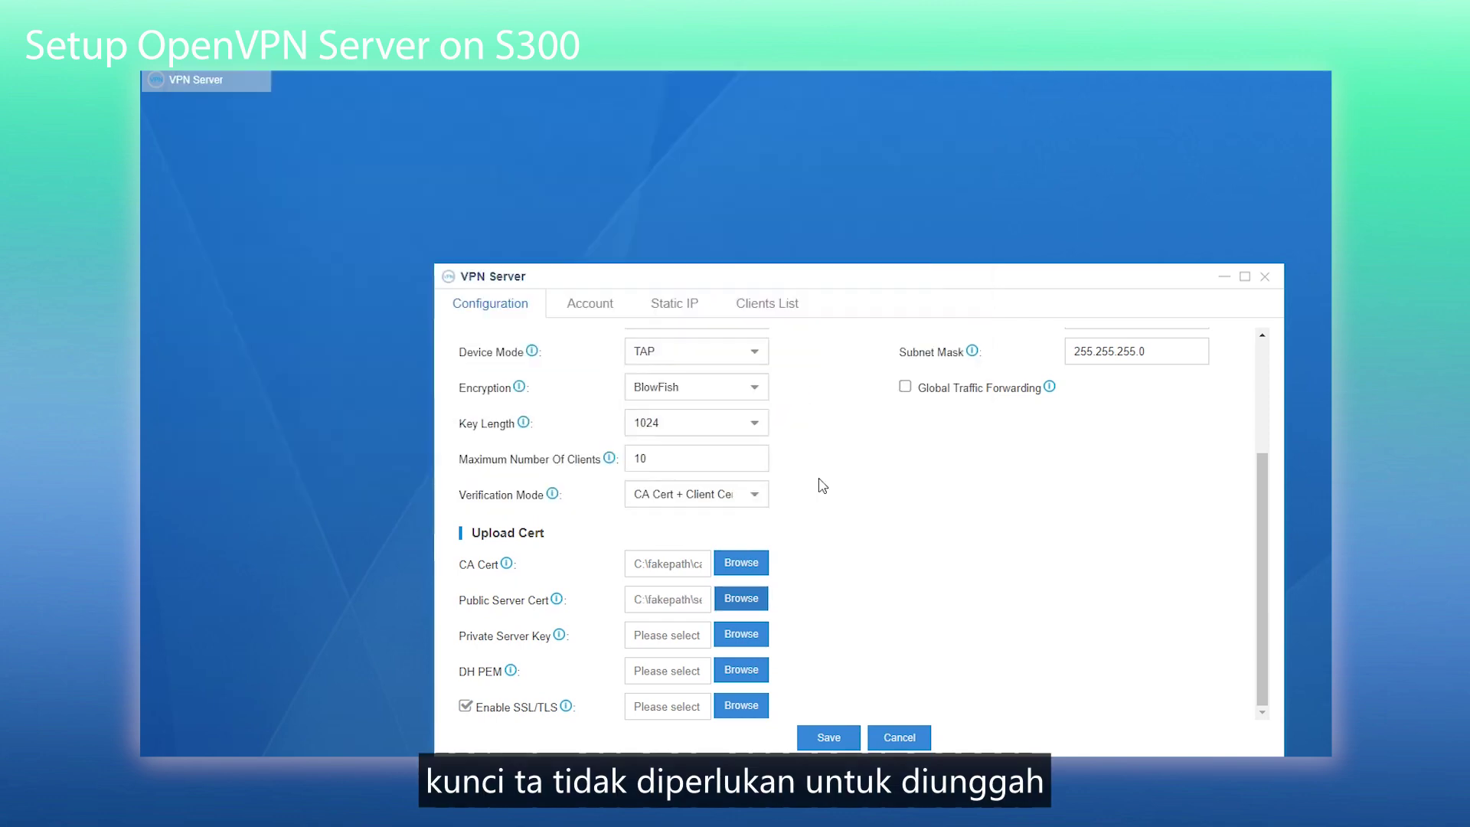
# - Upload server.key and dh1024.pem, then save the VPN server settings
pyautogui.click(751, 637)
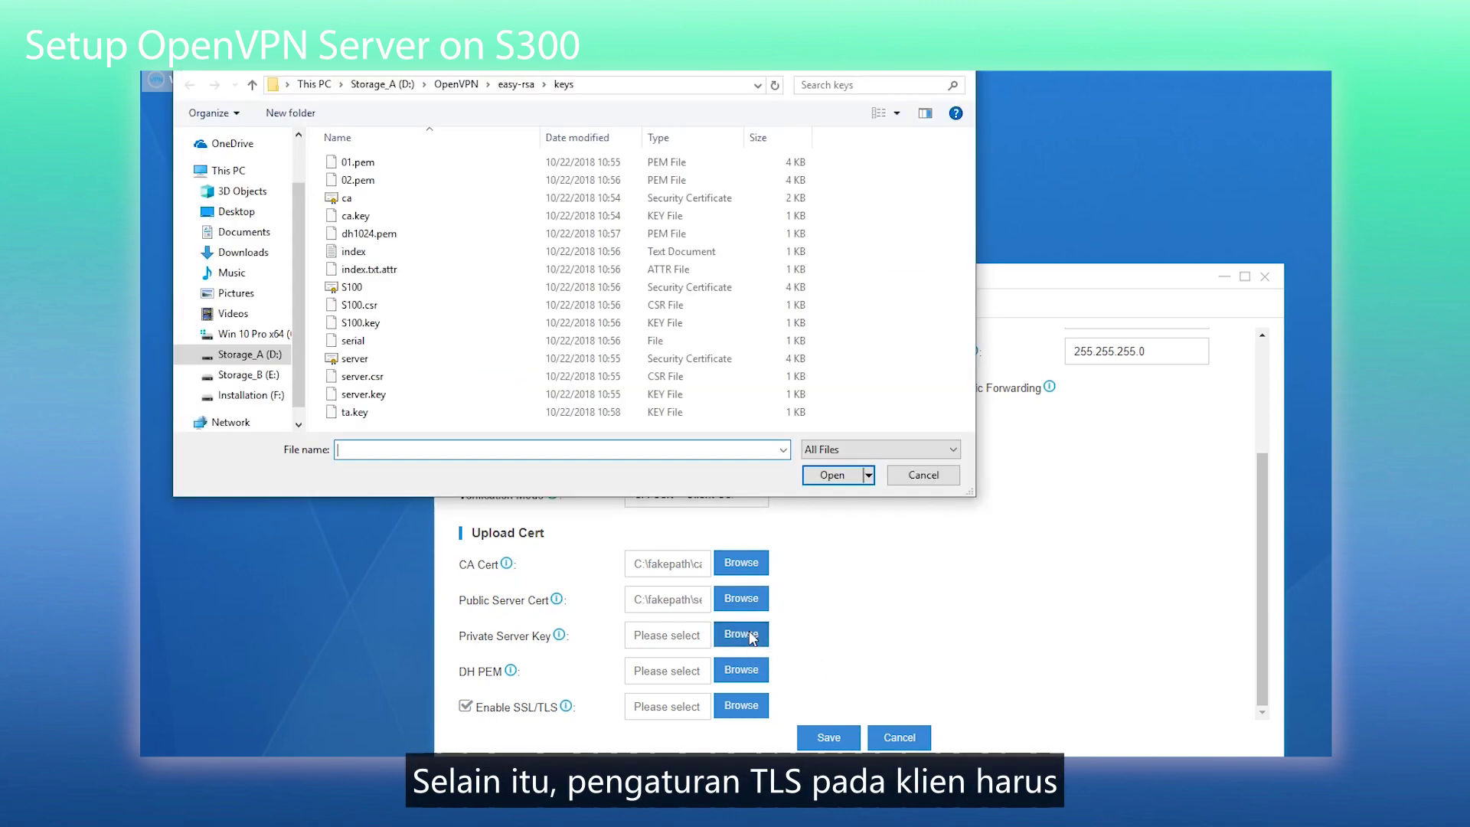
pyautogui.click(363, 395)
pyautogui.click(841, 479)
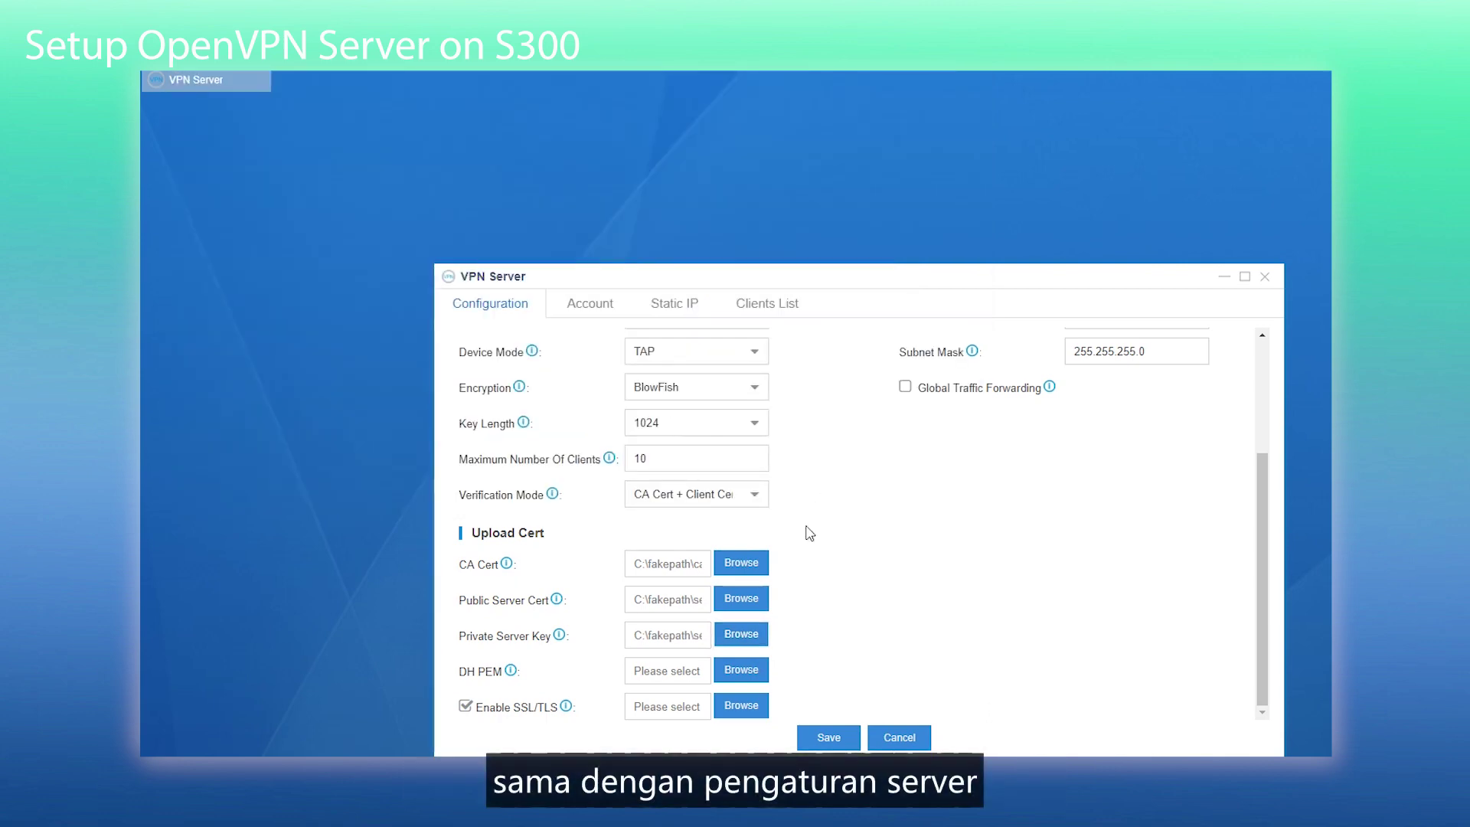
pyautogui.click(747, 673)
pyautogui.click(444, 235)
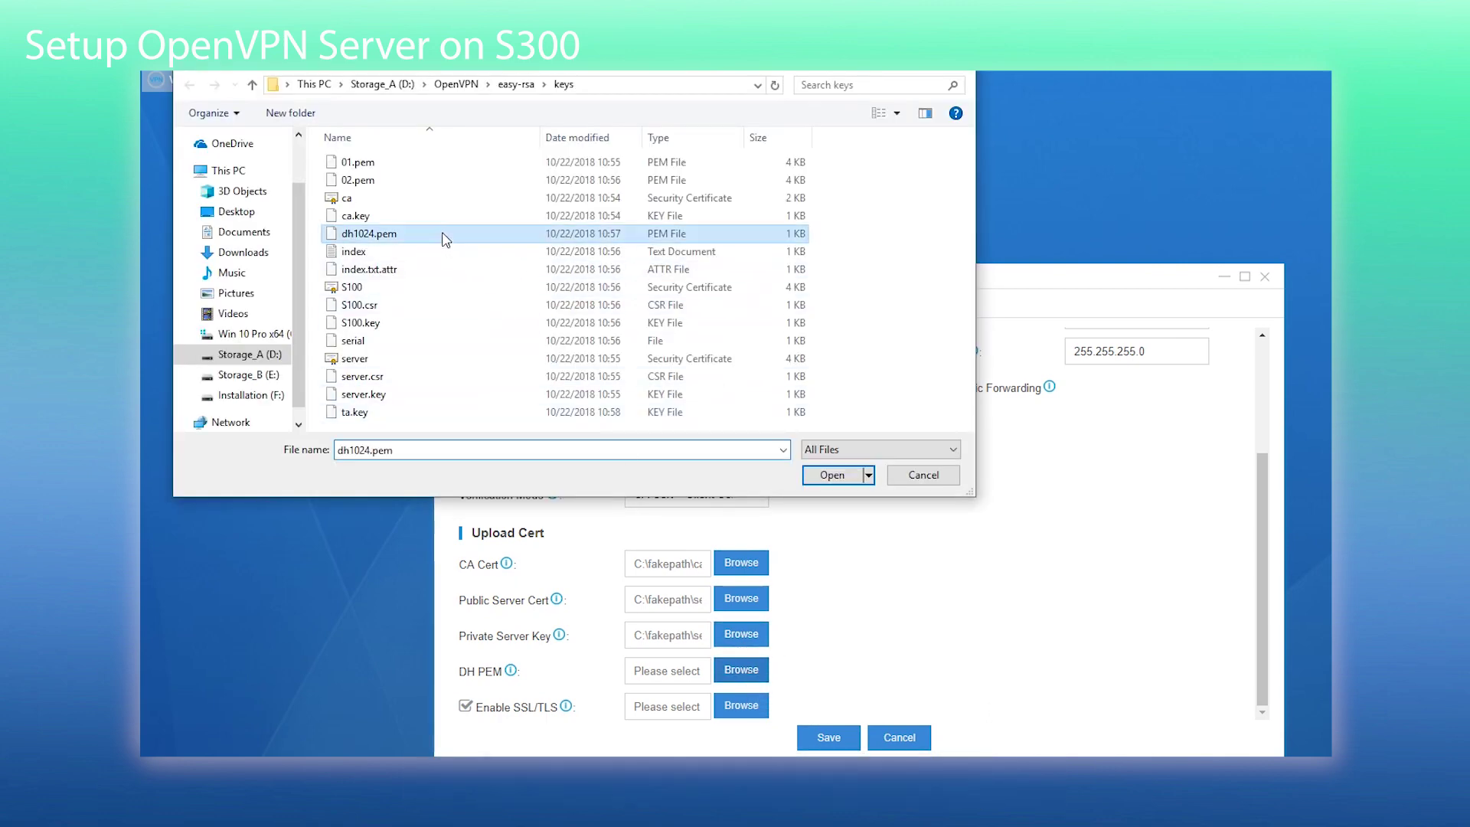
pyautogui.click(840, 474)
pyautogui.click(827, 737)
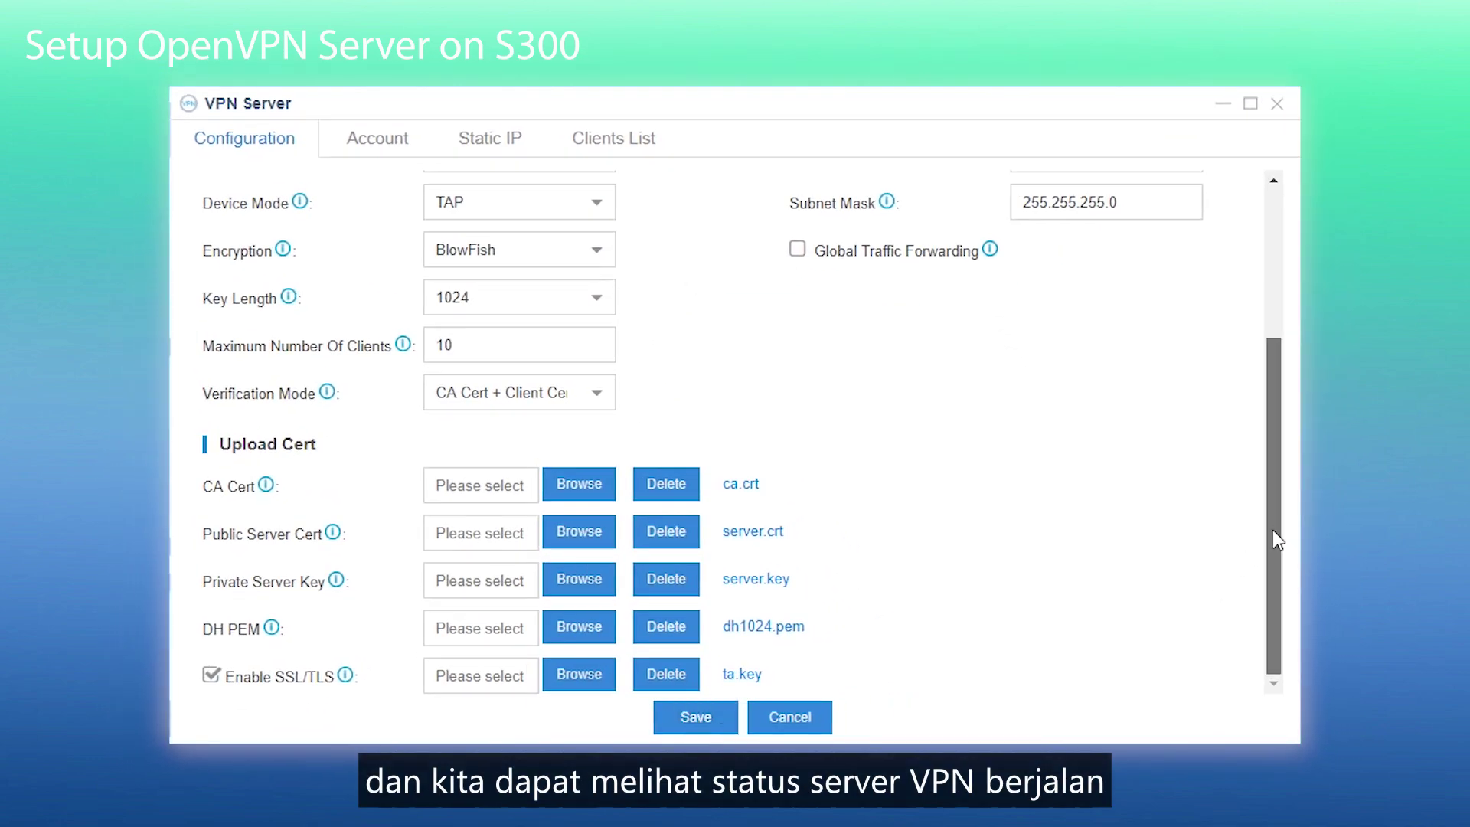
pyautogui.moveTo(1273, 529); pyautogui.dragTo(1267, 322)
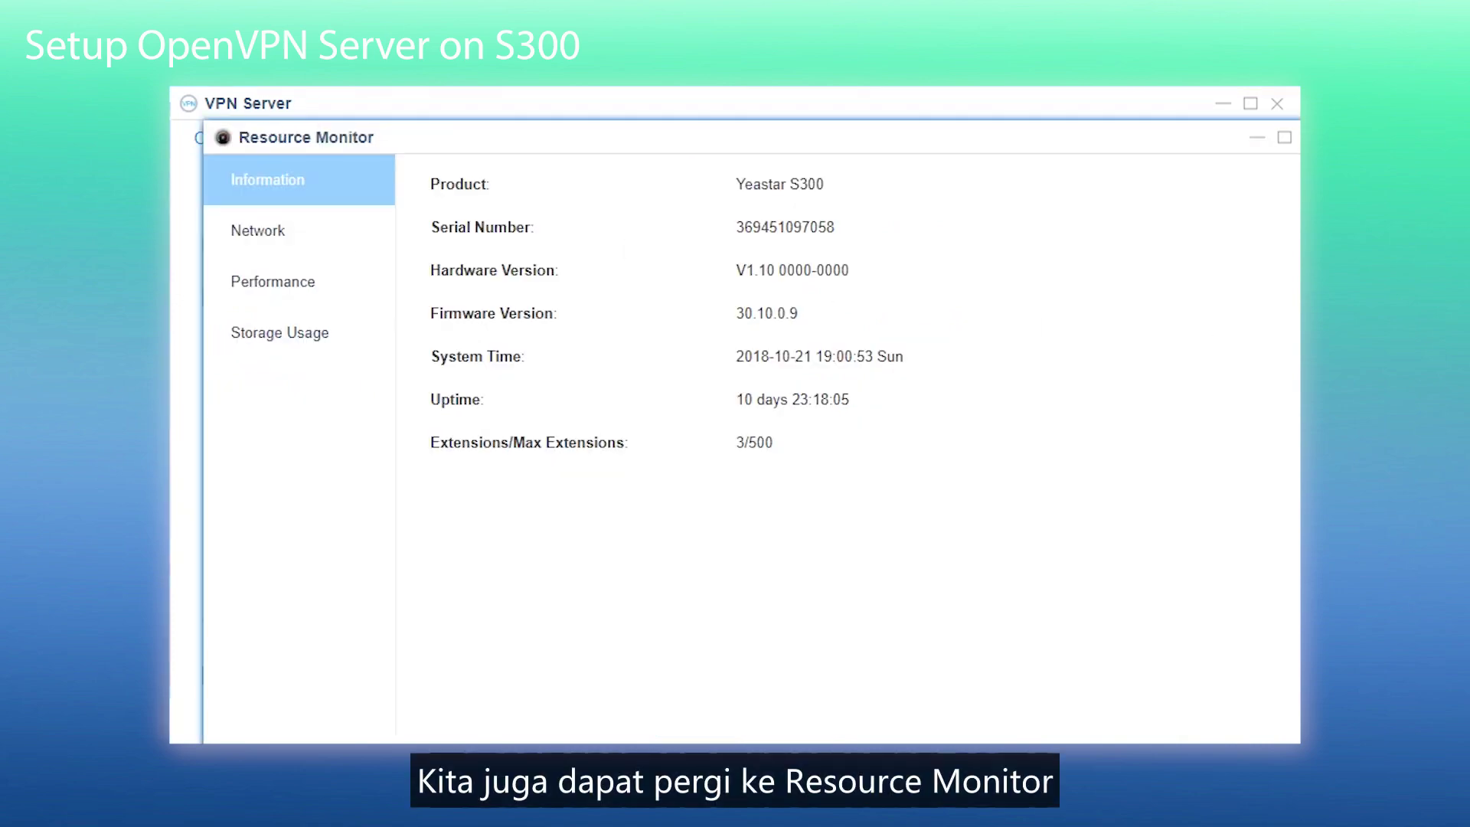
# - View Resource Monitor's network details to confirm the VPN Server runs at 10.8.0.1
pyautogui.click(277, 249)
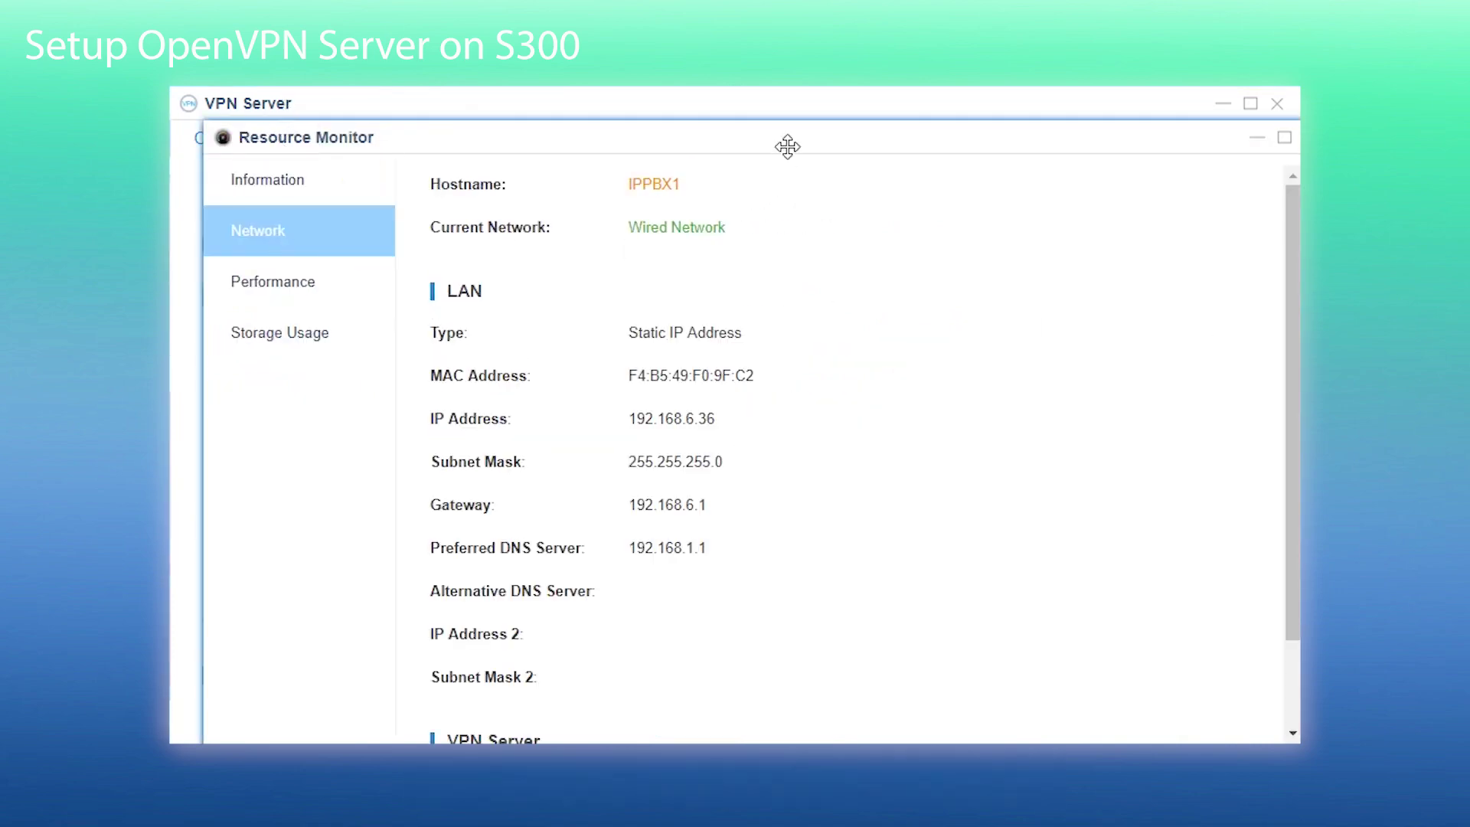
pyautogui.moveTo(788, 144); pyautogui.dragTo(750, 97)
pyautogui.scroll(-3, 1079, 365)
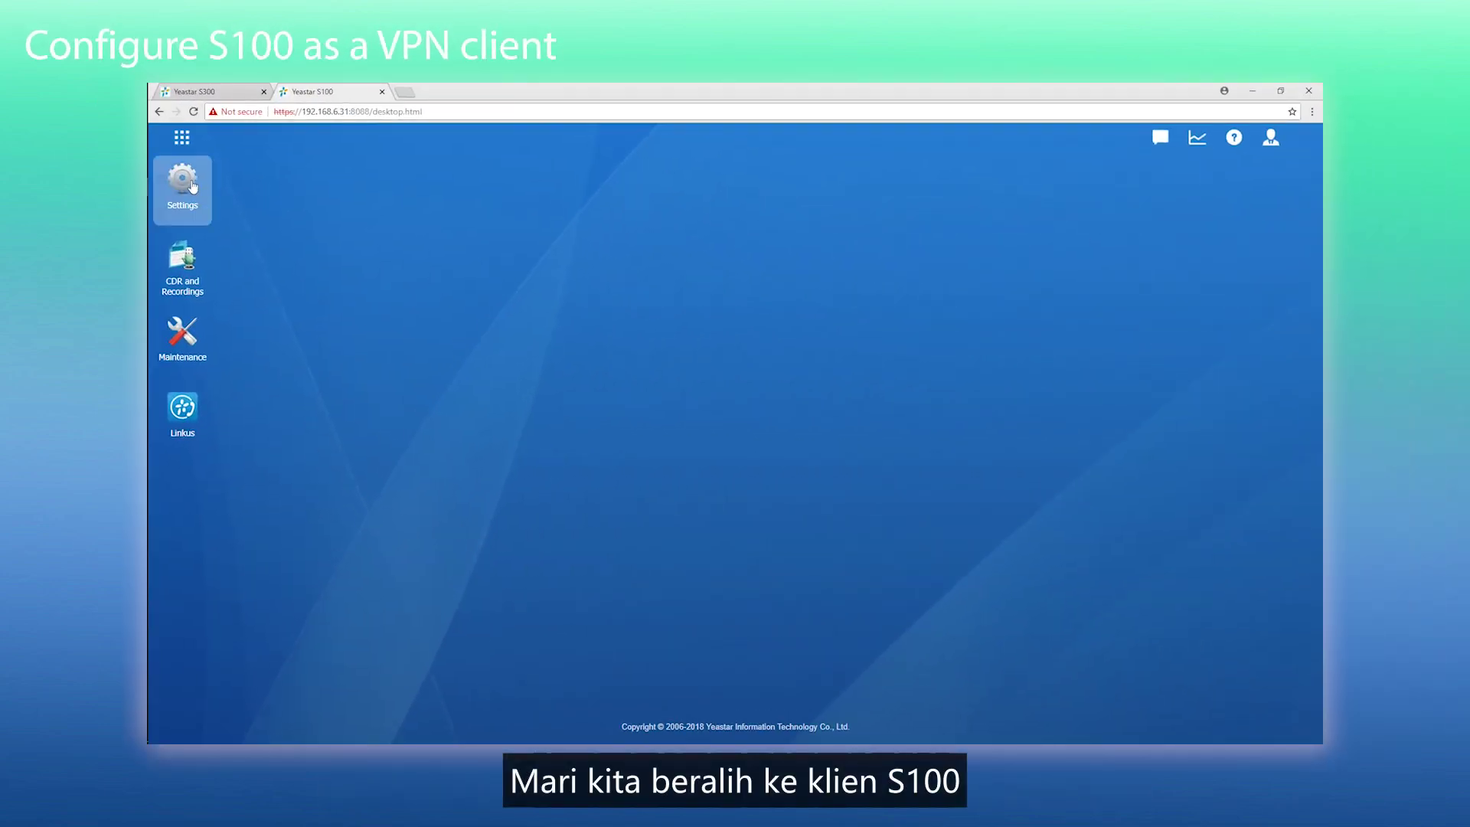
# - Enable OpenVPN in the S100's network settings
pyautogui.click(192, 186)
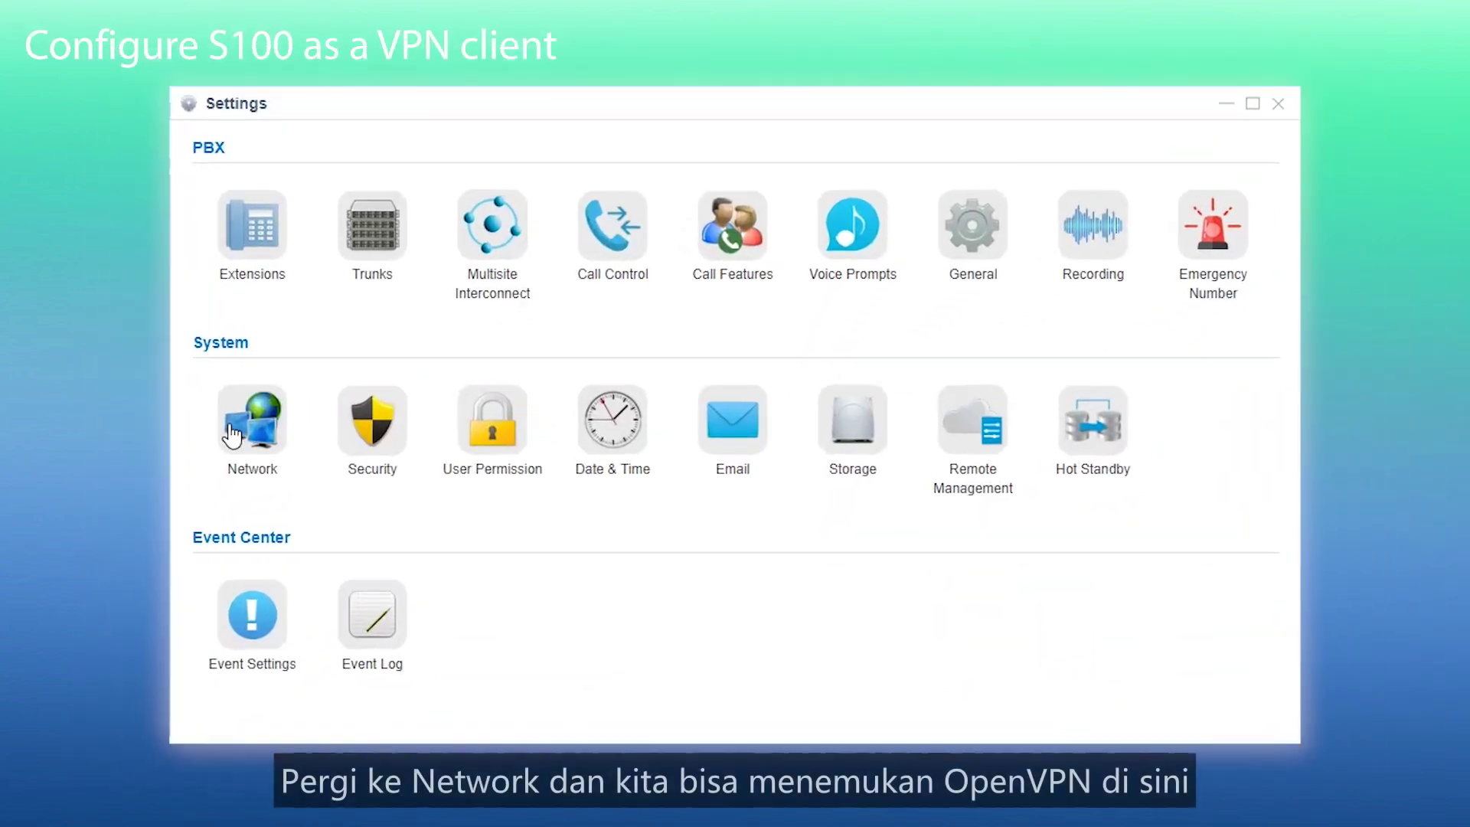
pyautogui.click(341, 445)
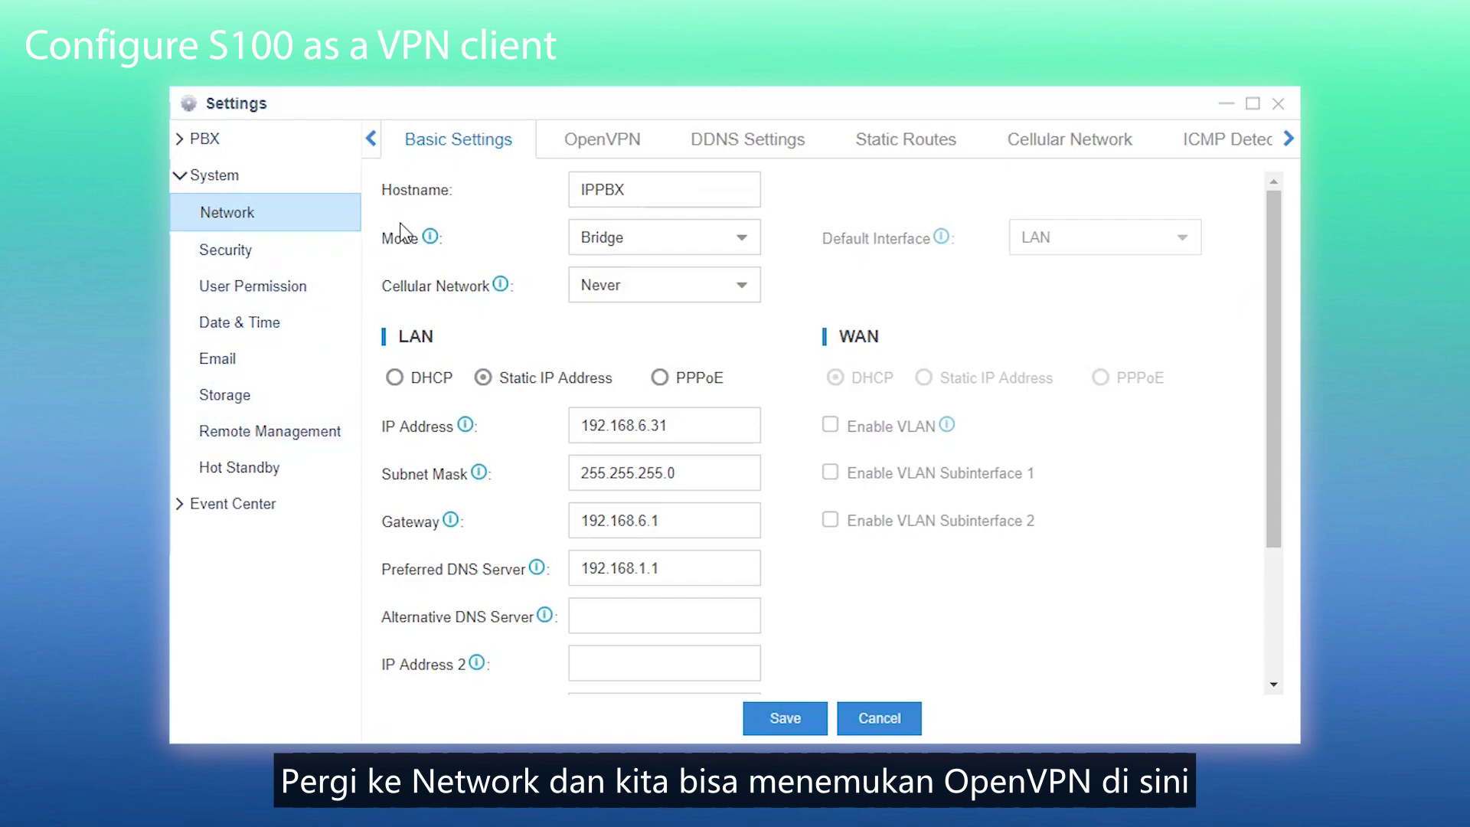
pyautogui.click(593, 144)
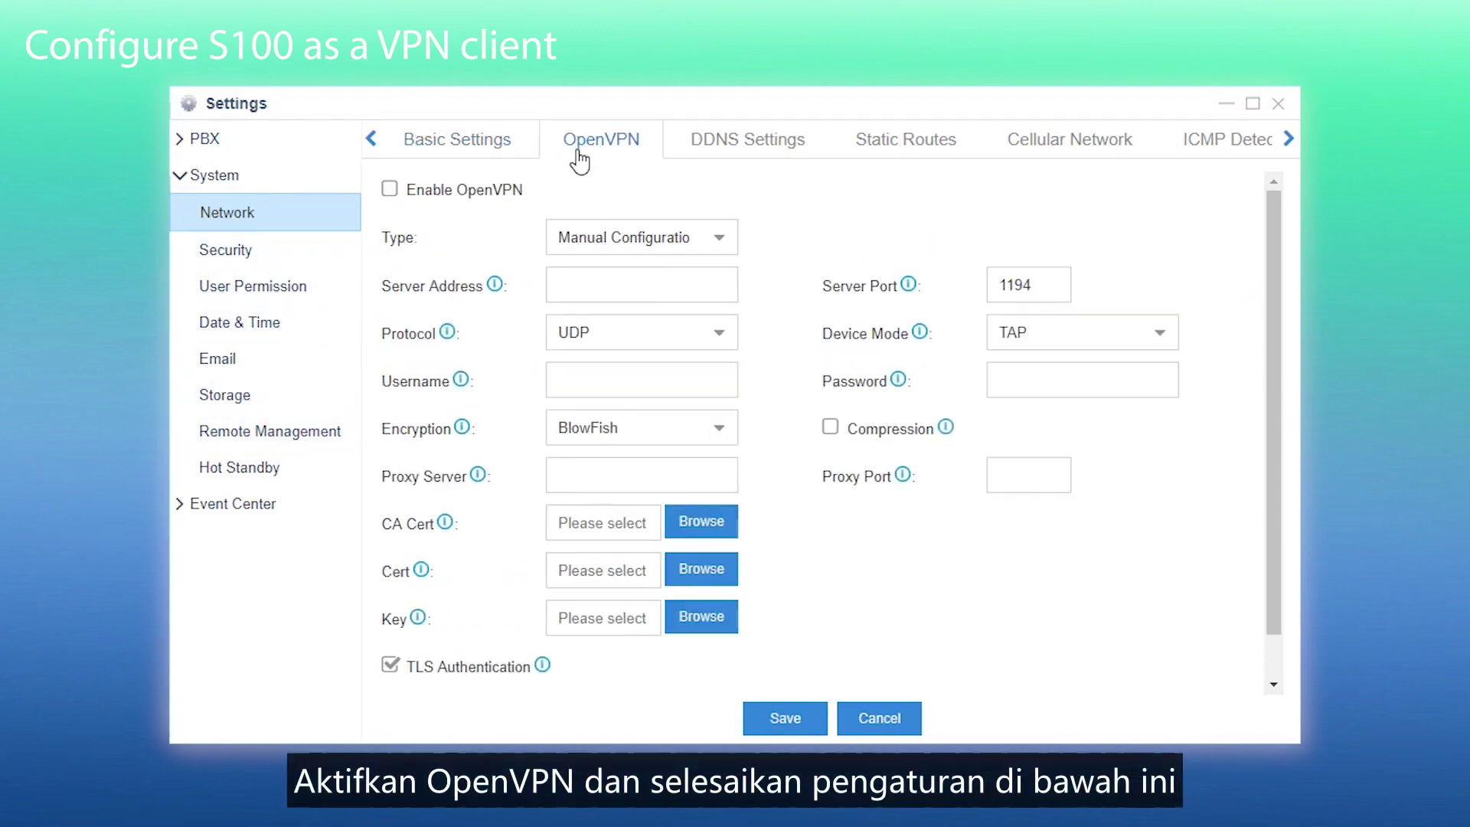
pyautogui.click(390, 190)
# - Choose Manual Configuration with server address 110.56.86.60 and port 5078
pyautogui.click(730, 251)
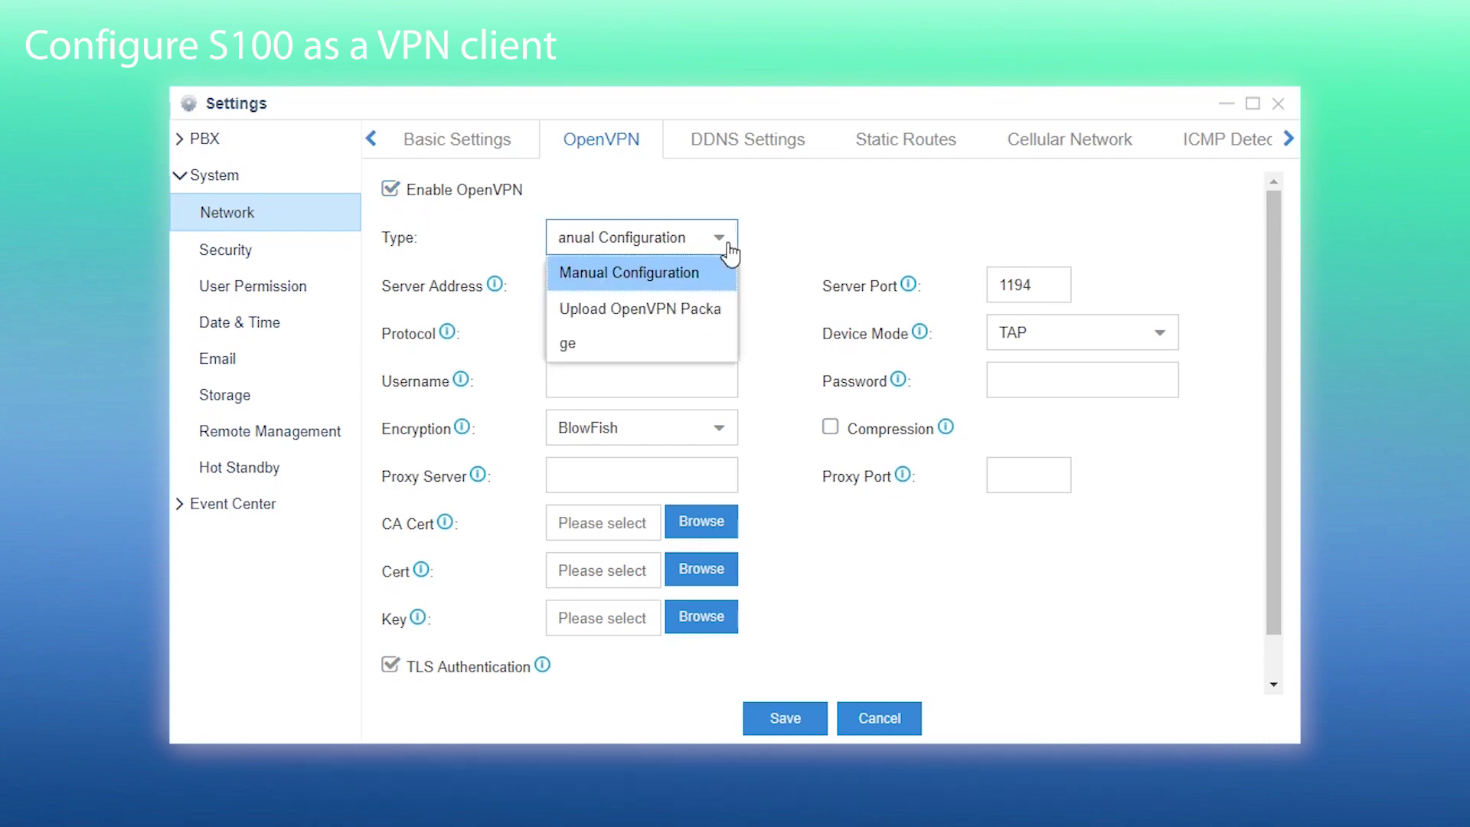
pyautogui.click(715, 283)
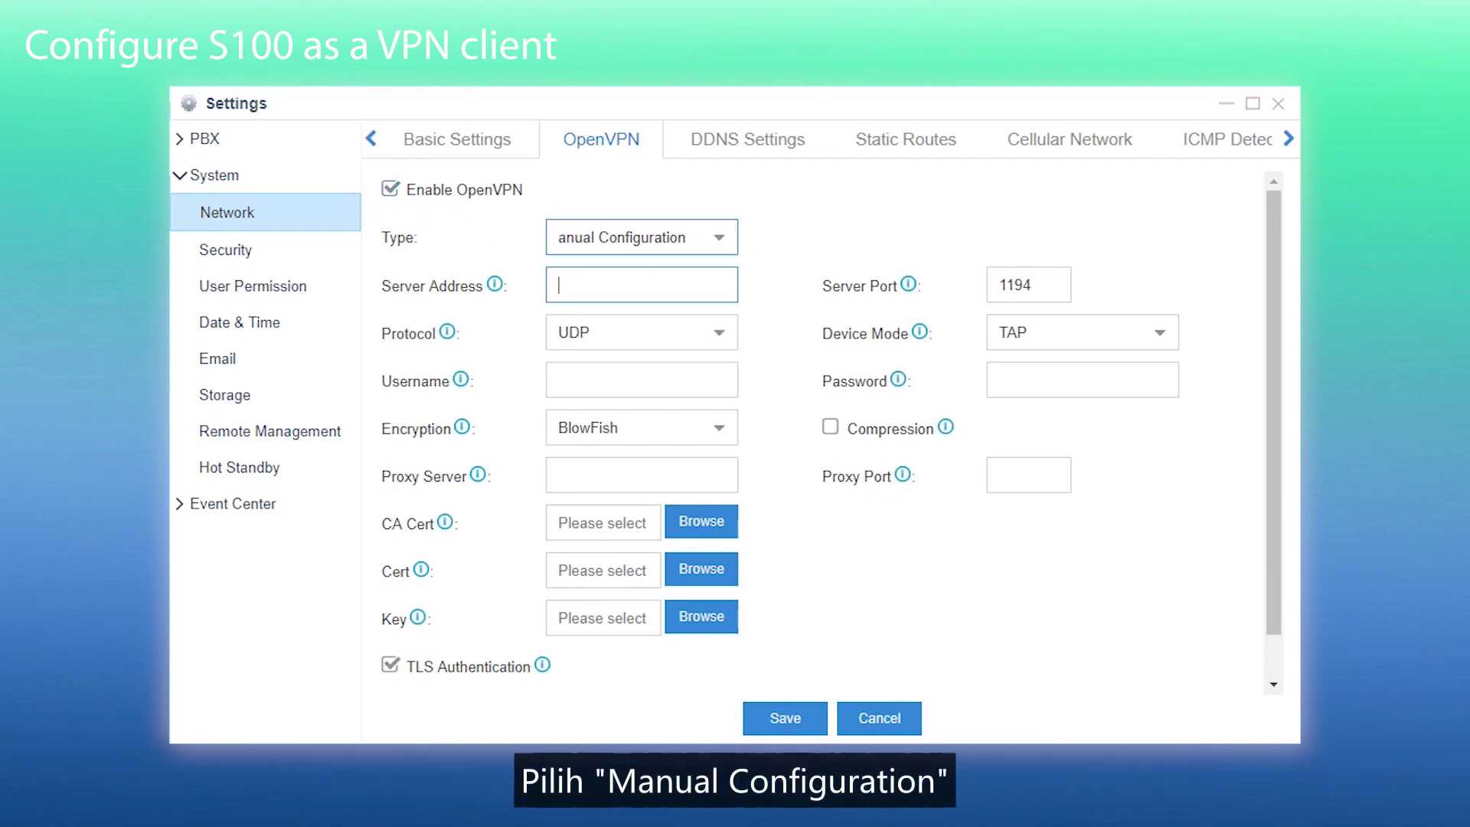
pyautogui.write('110.56')
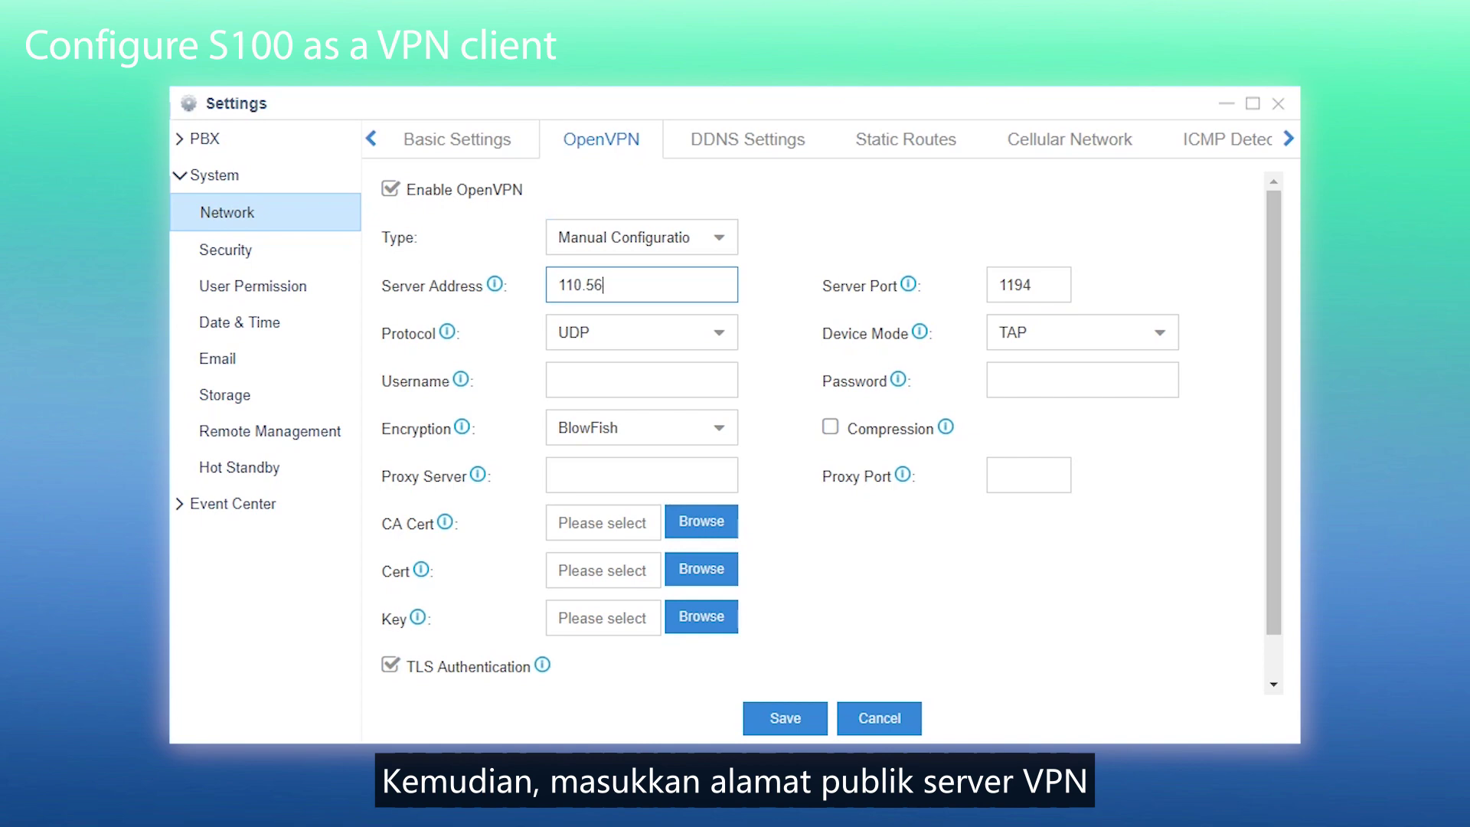
pyautogui.write('.86.60')
pyautogui.press('Tab')
pyautogui.write('5078')
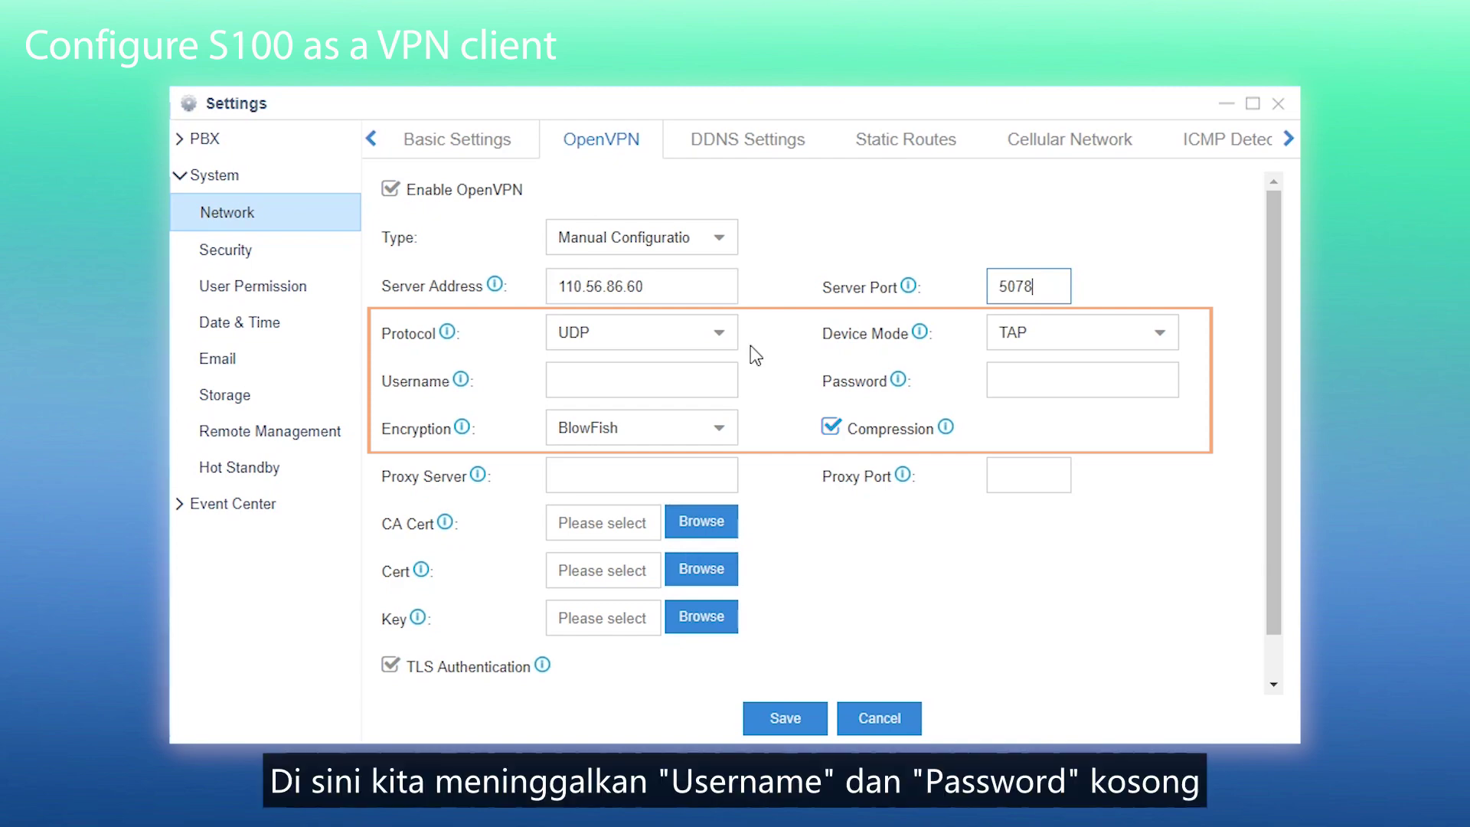
pyautogui.scroll(-1, 767, 408)
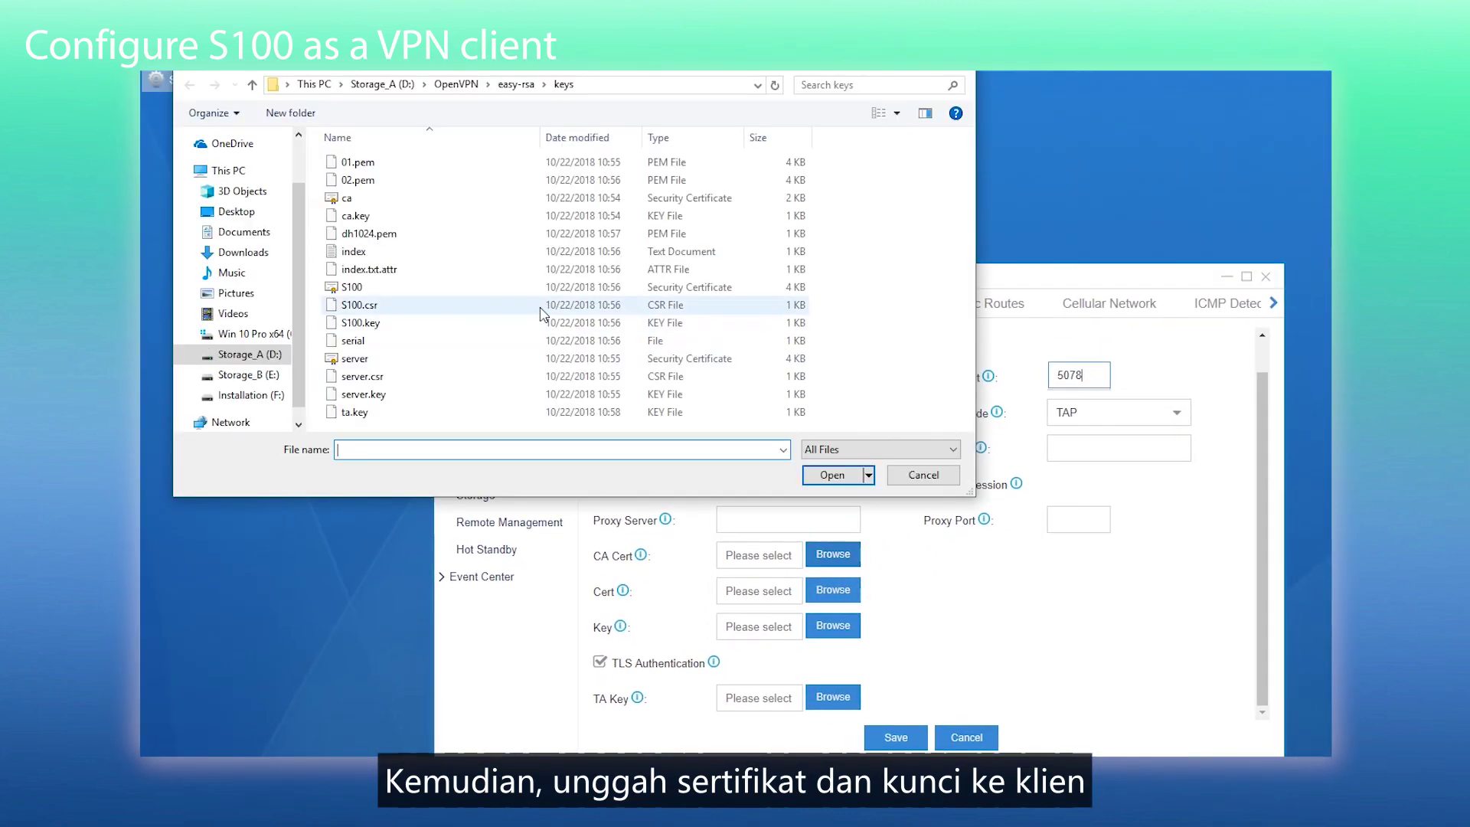
# - Upload ca.crt as the CA certificate and S100.crt as the client certificate
pyautogui.click(429, 198)
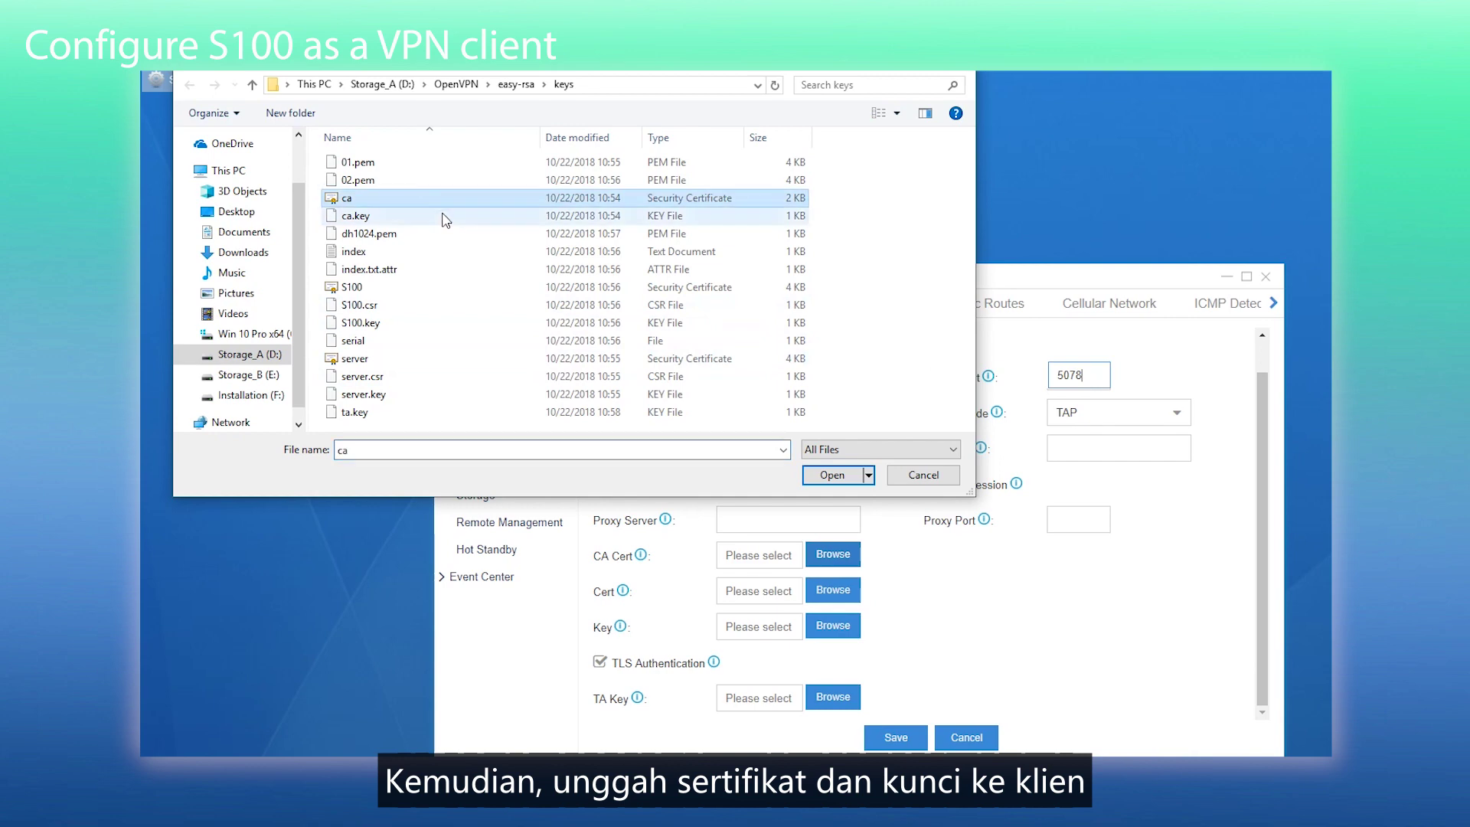
pyautogui.click(832, 474)
pyautogui.click(833, 590)
pyautogui.click(352, 286)
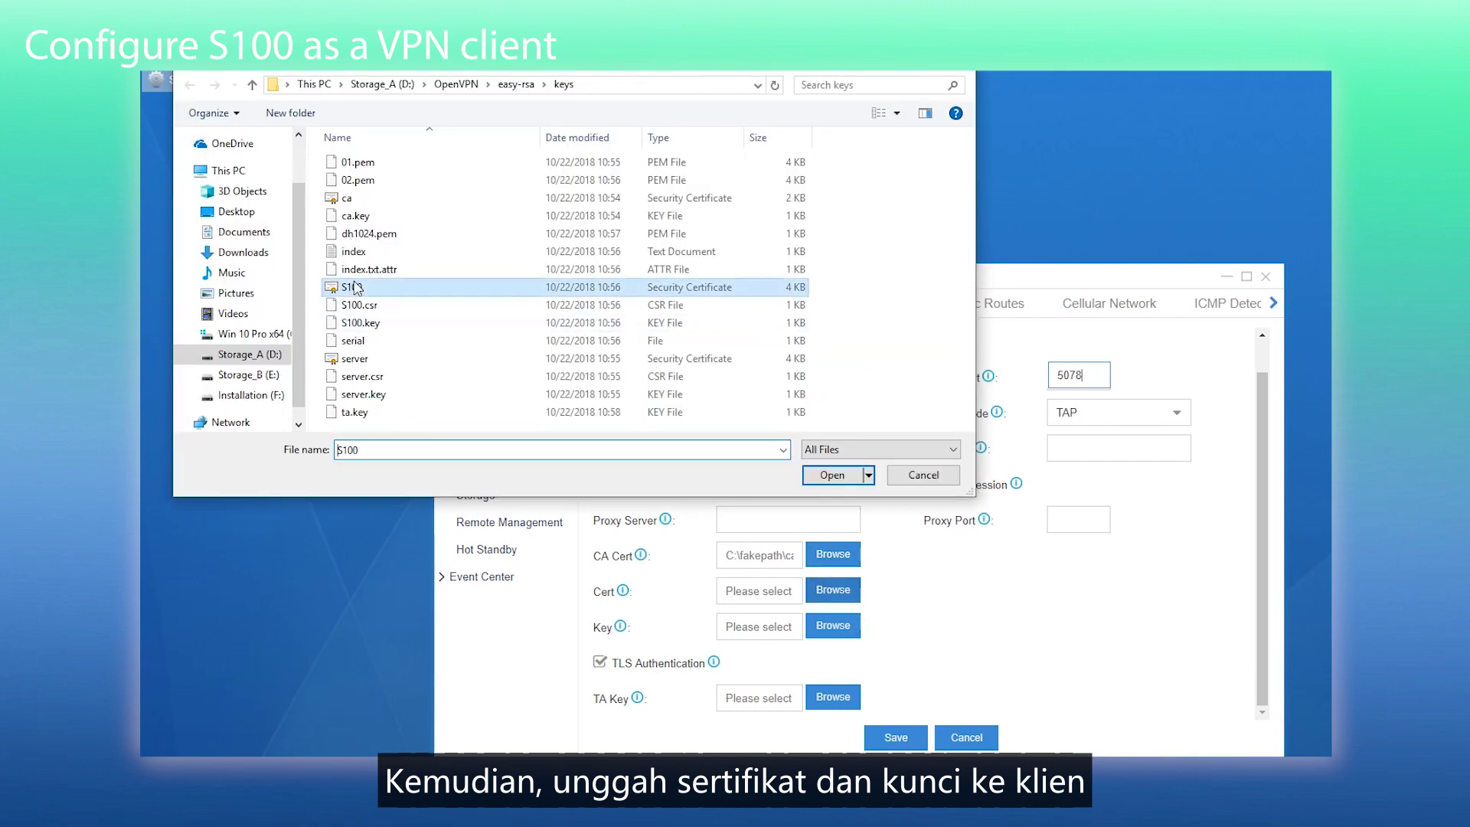
pyautogui.click(834, 476)
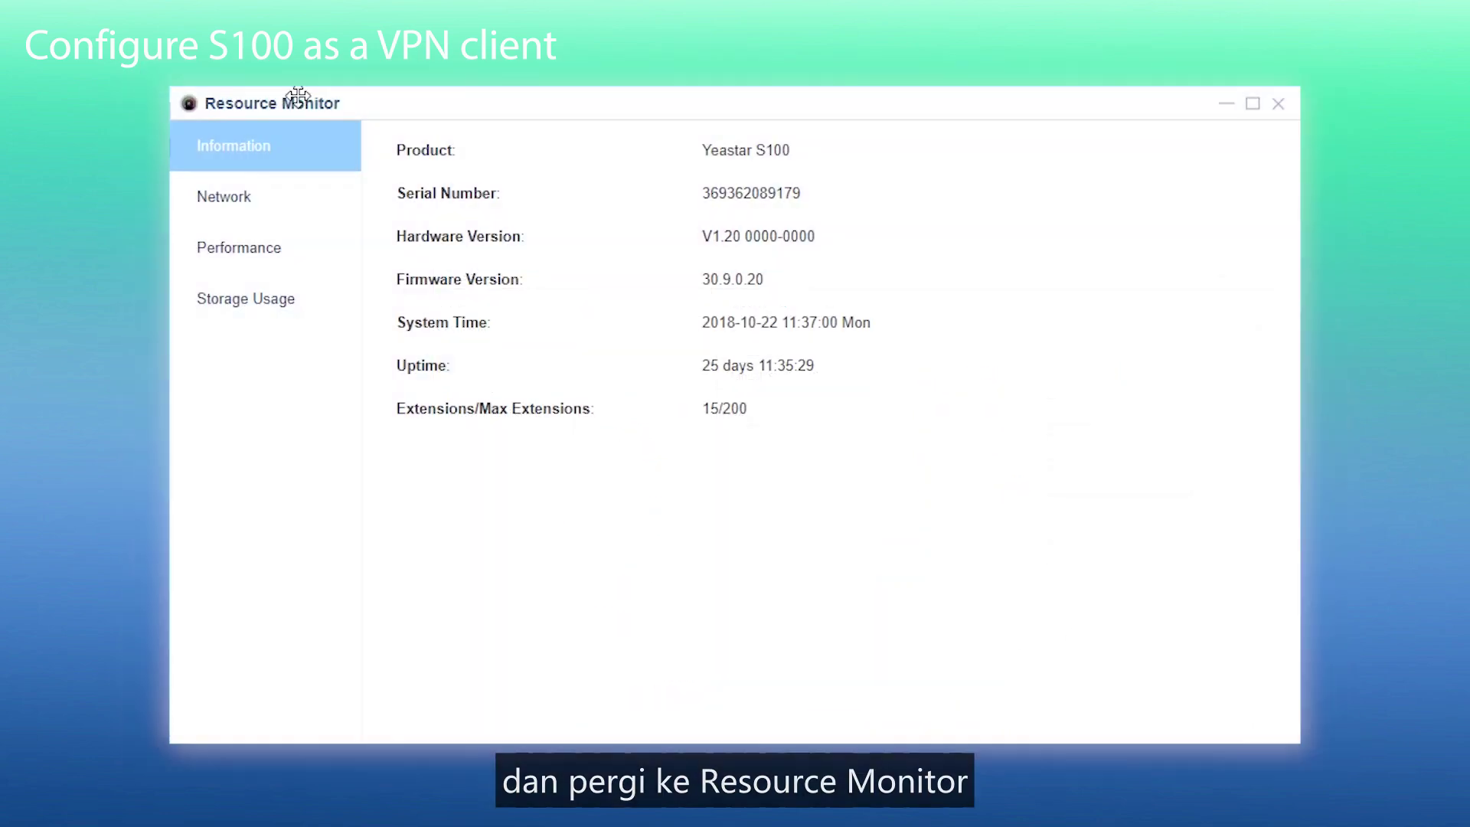
# - Check the Network details for the VPN Client: Status Running, IP address 10.8.0.3
pyautogui.click(288, 196)
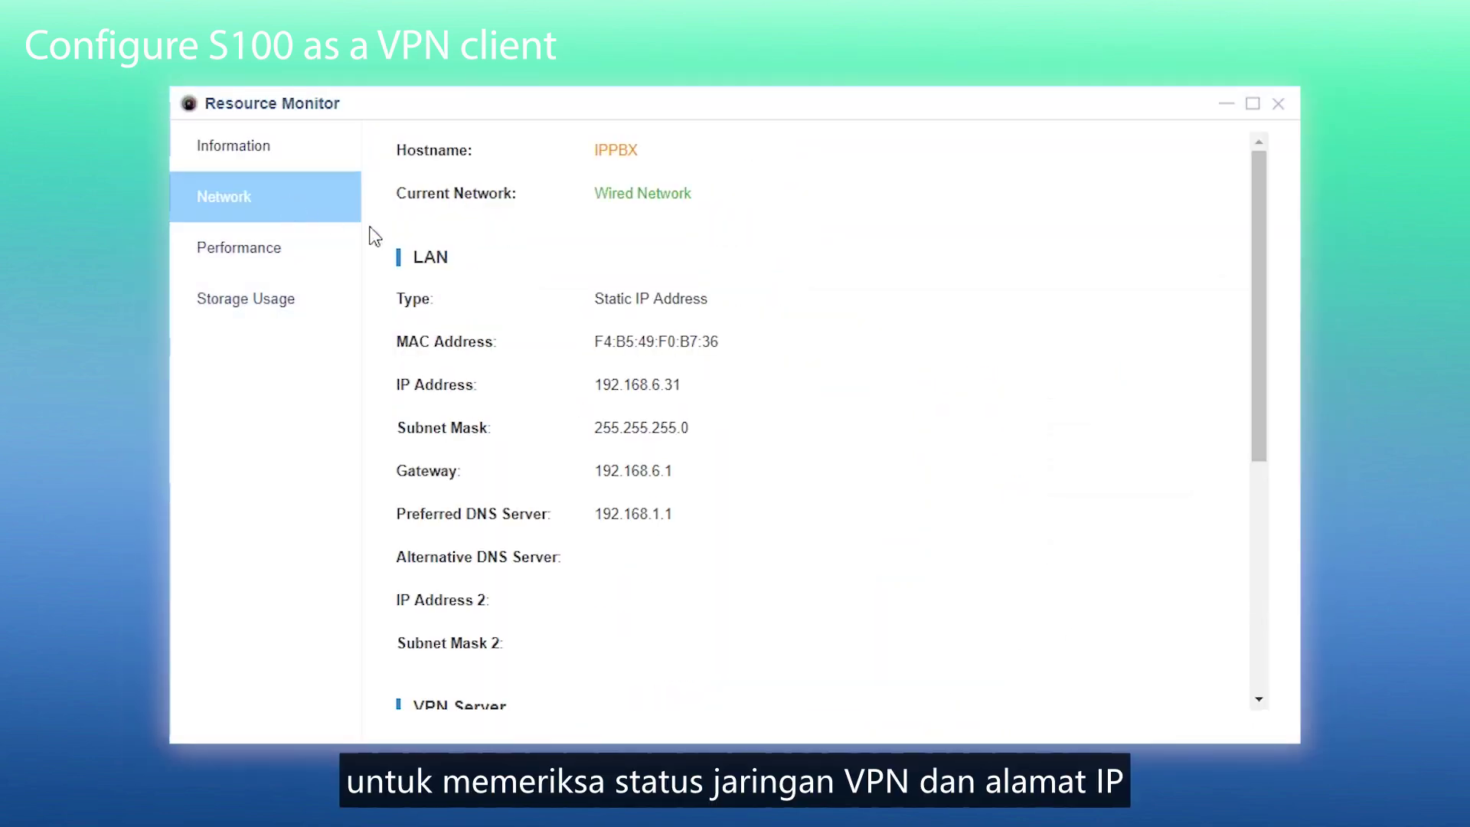
pyautogui.scroll(-5, 1162, 438)
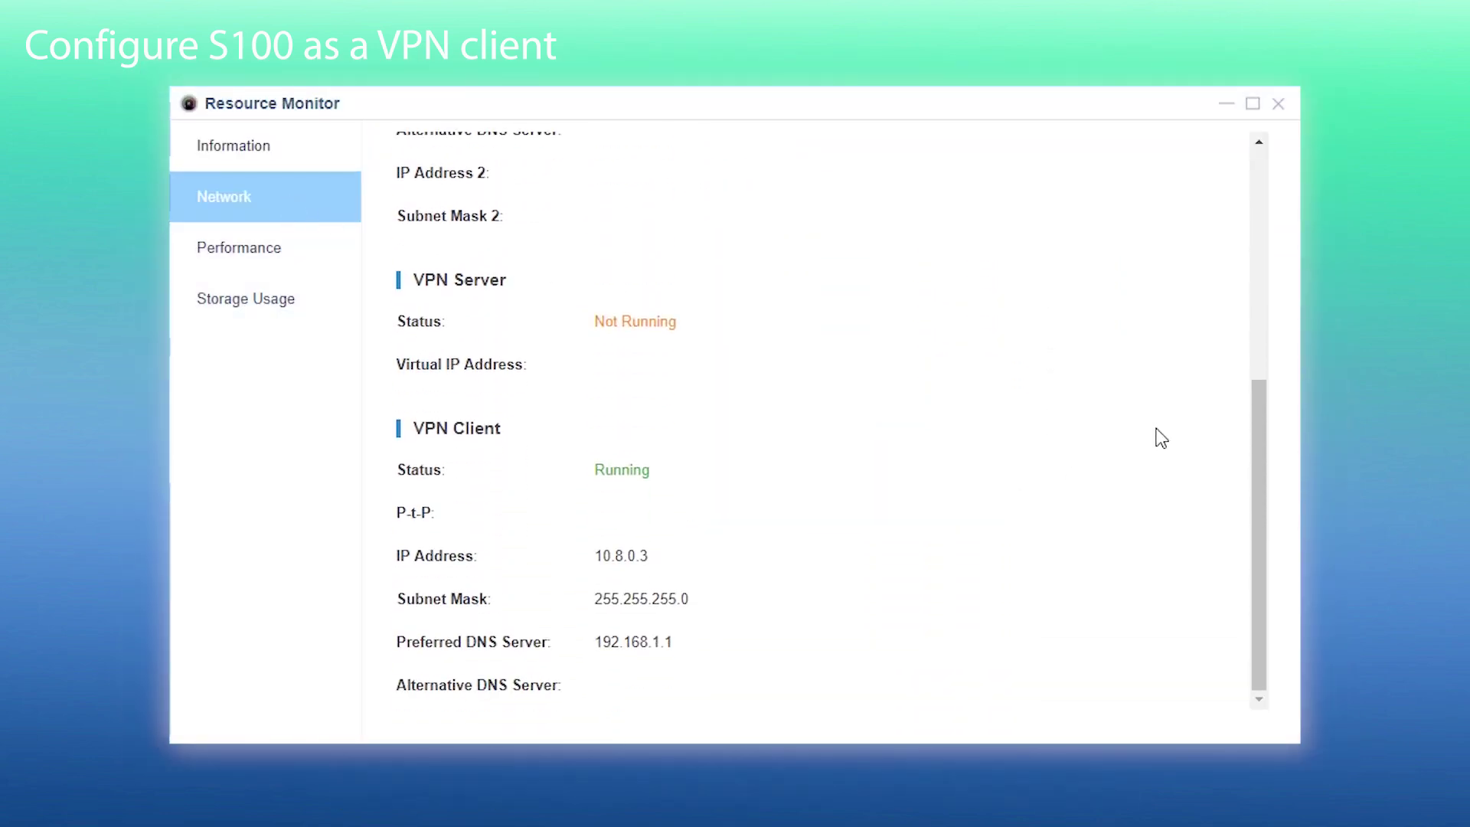